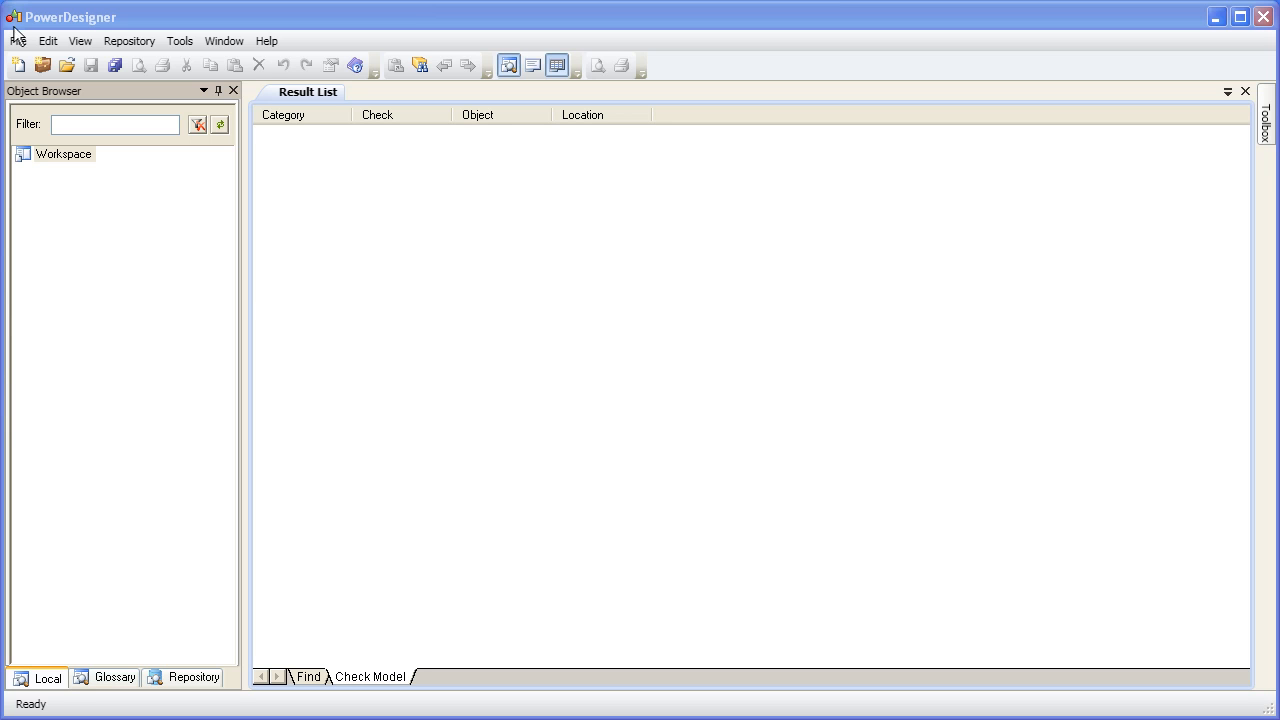
Reverse-engineer a database into a new model named MyProductionDB, keeping Sybase AS Anywhere 9 (Deprecated) as DBMS
left_click(18, 43)
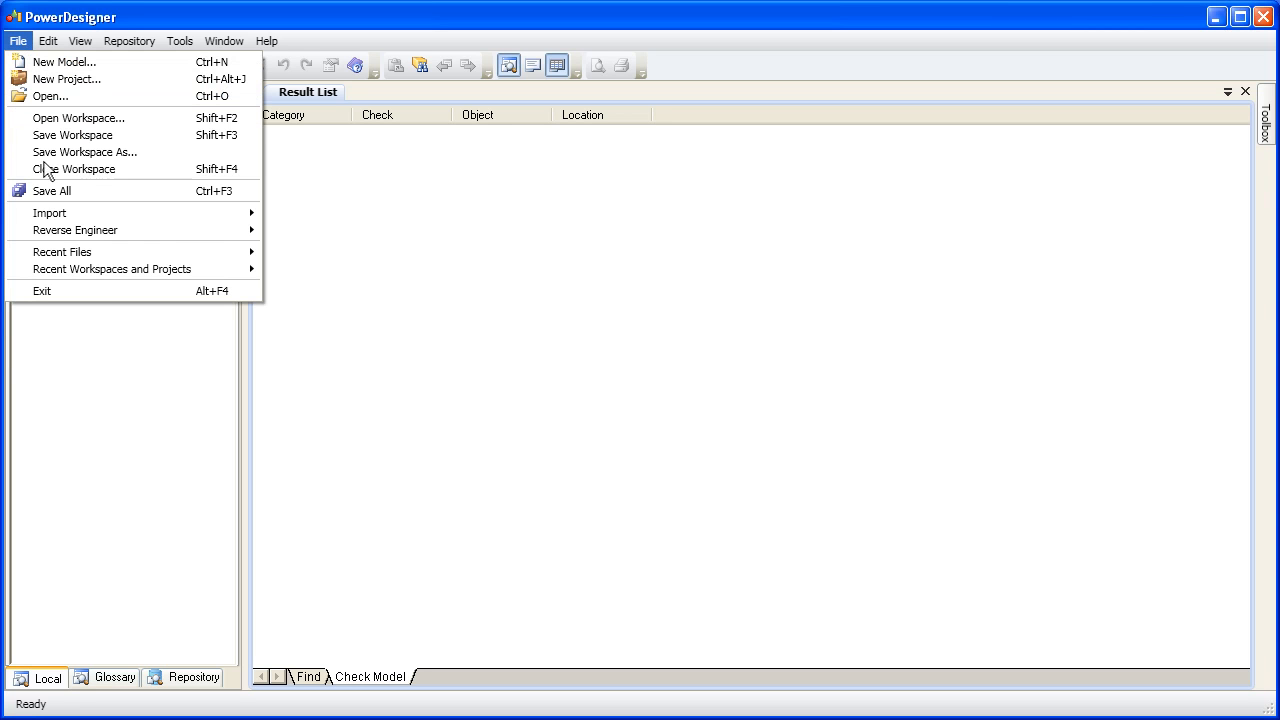
mouse_move(141, 233)
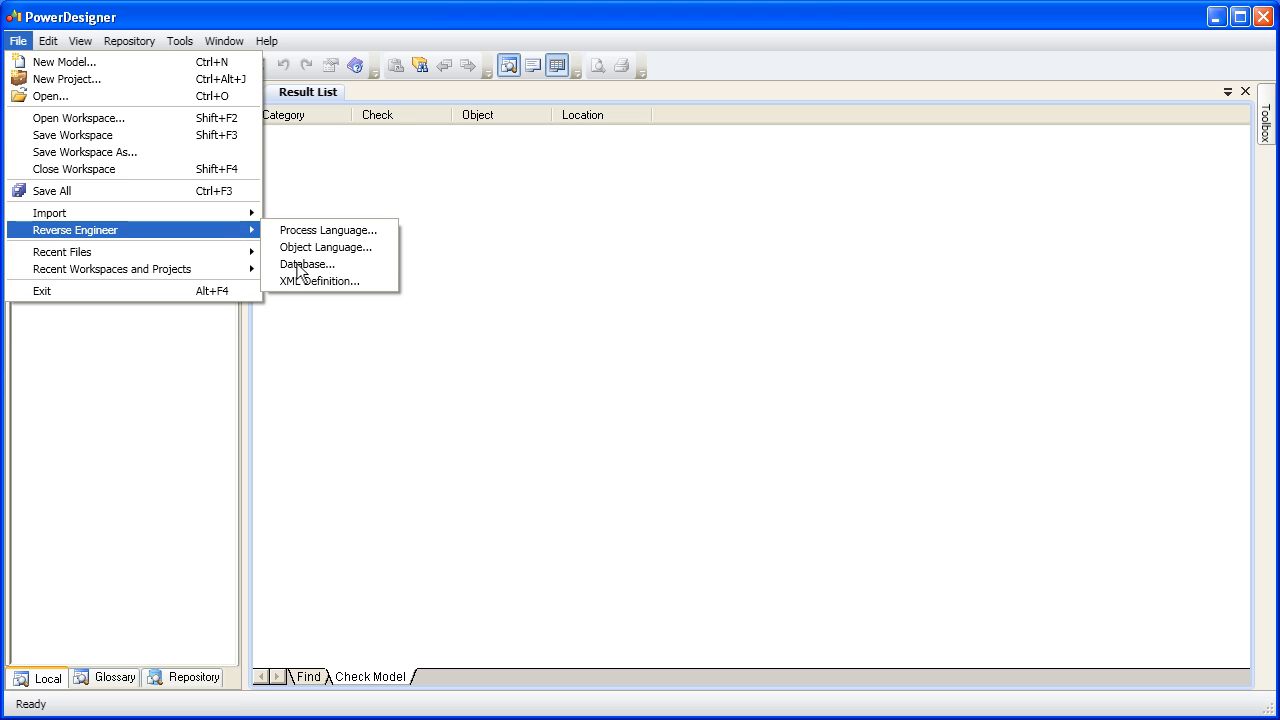
left_click(298, 264)
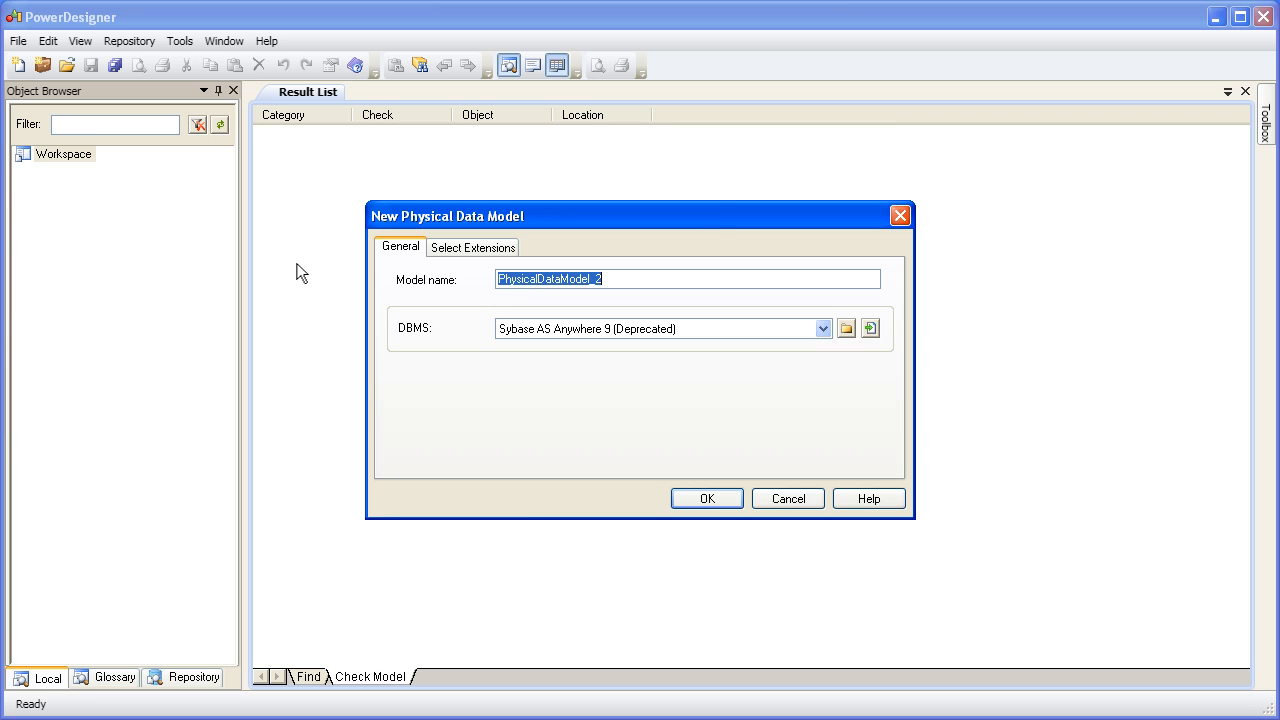
type("MyProductionDB")
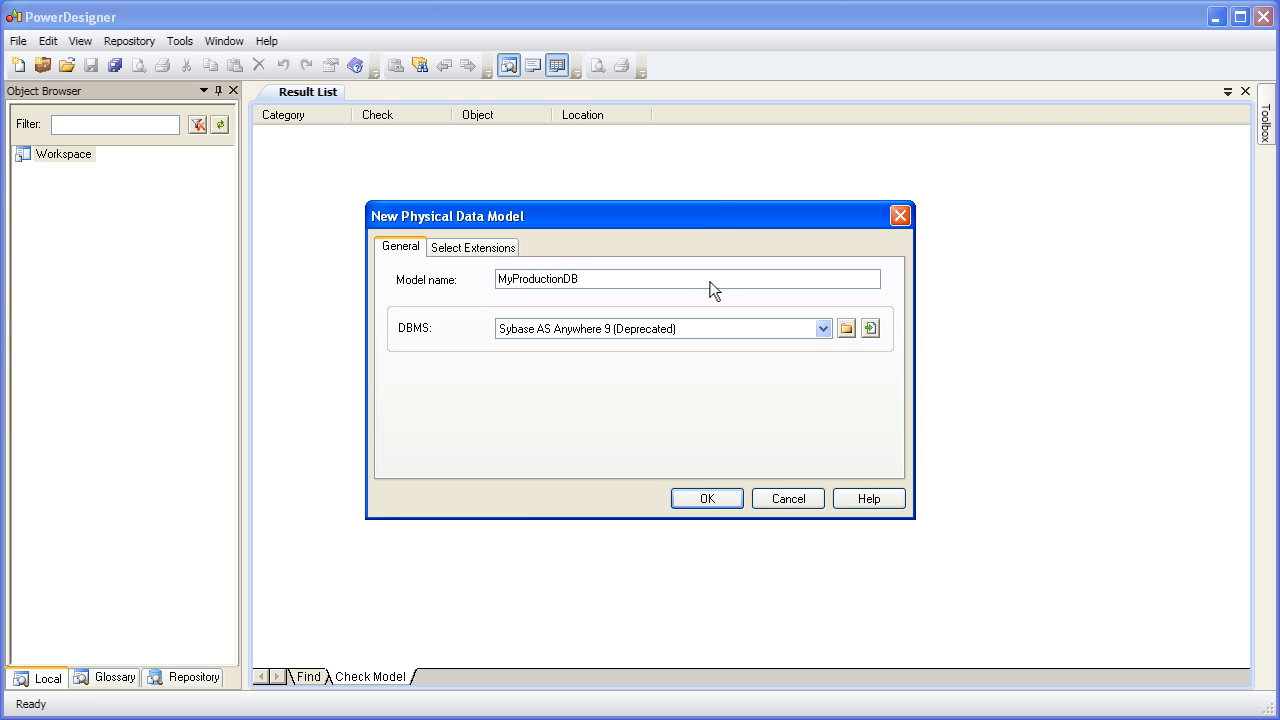
left_click(823, 329)
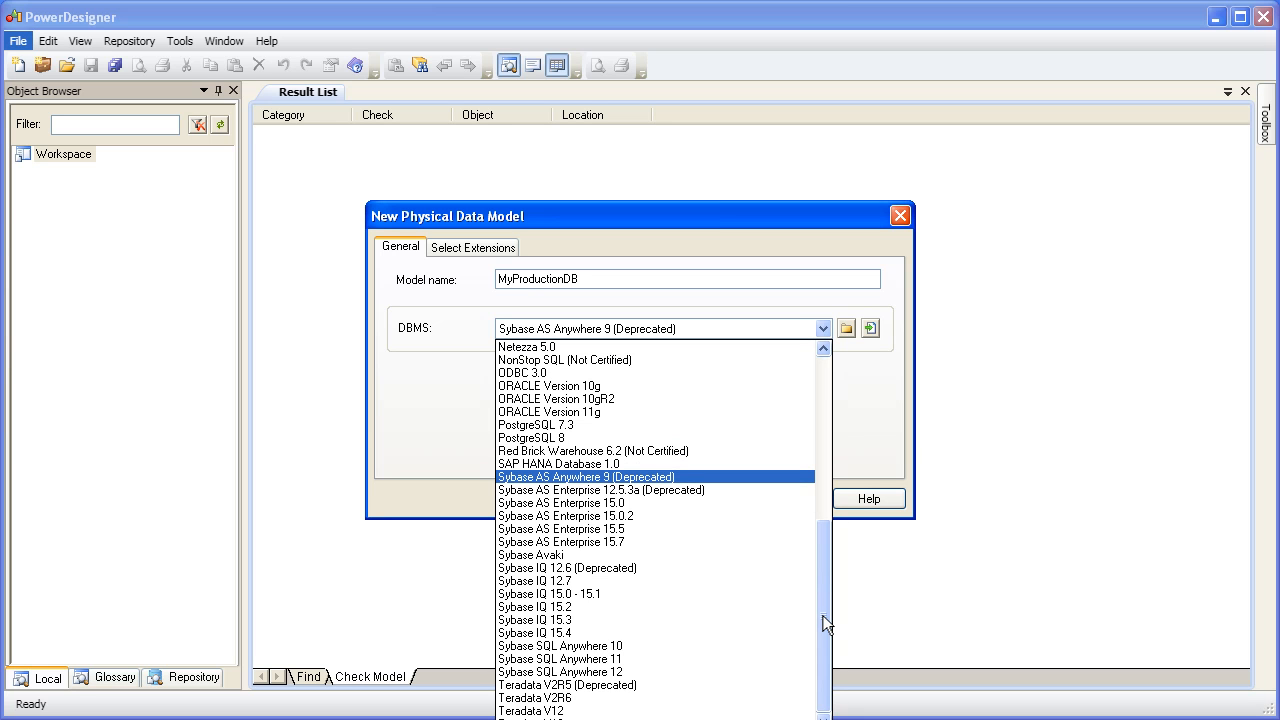
mouse_move(823, 624)
left_mouse_down()
mouse_move(828, 446)
mouse_move(814, 620)
left_mouse_up()
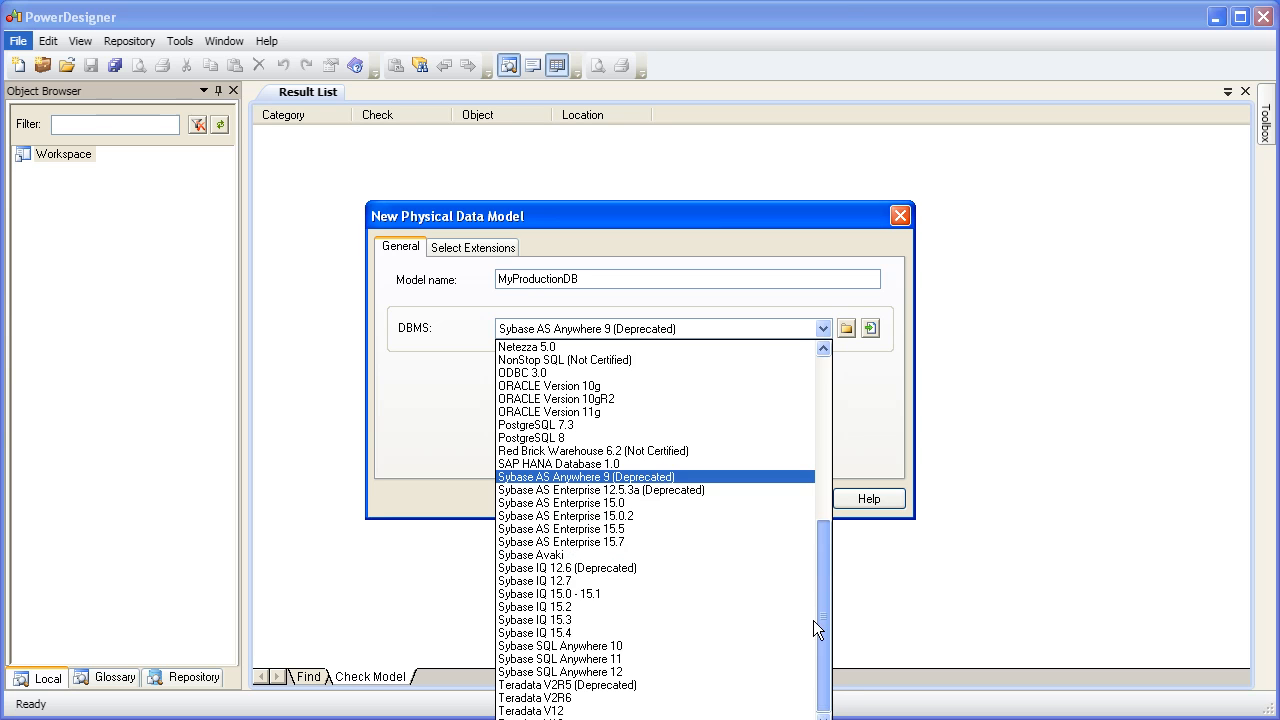
left_click(566, 477)
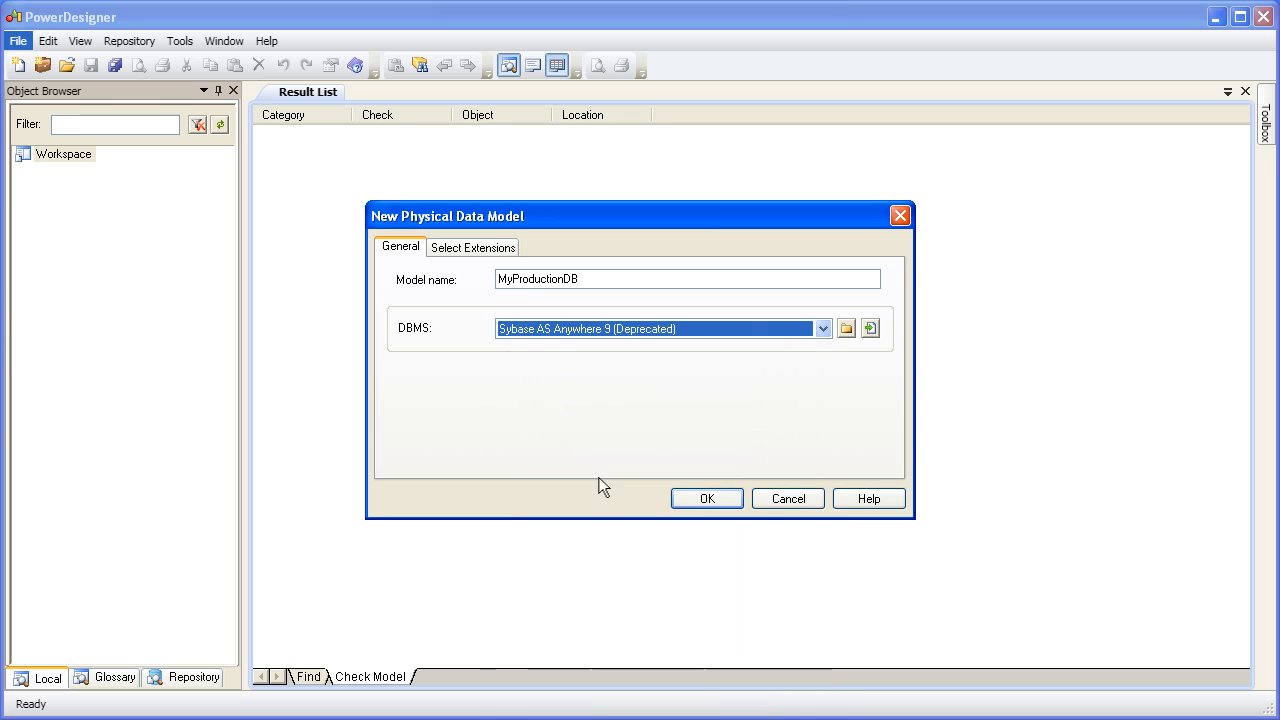
left_click(705, 499)
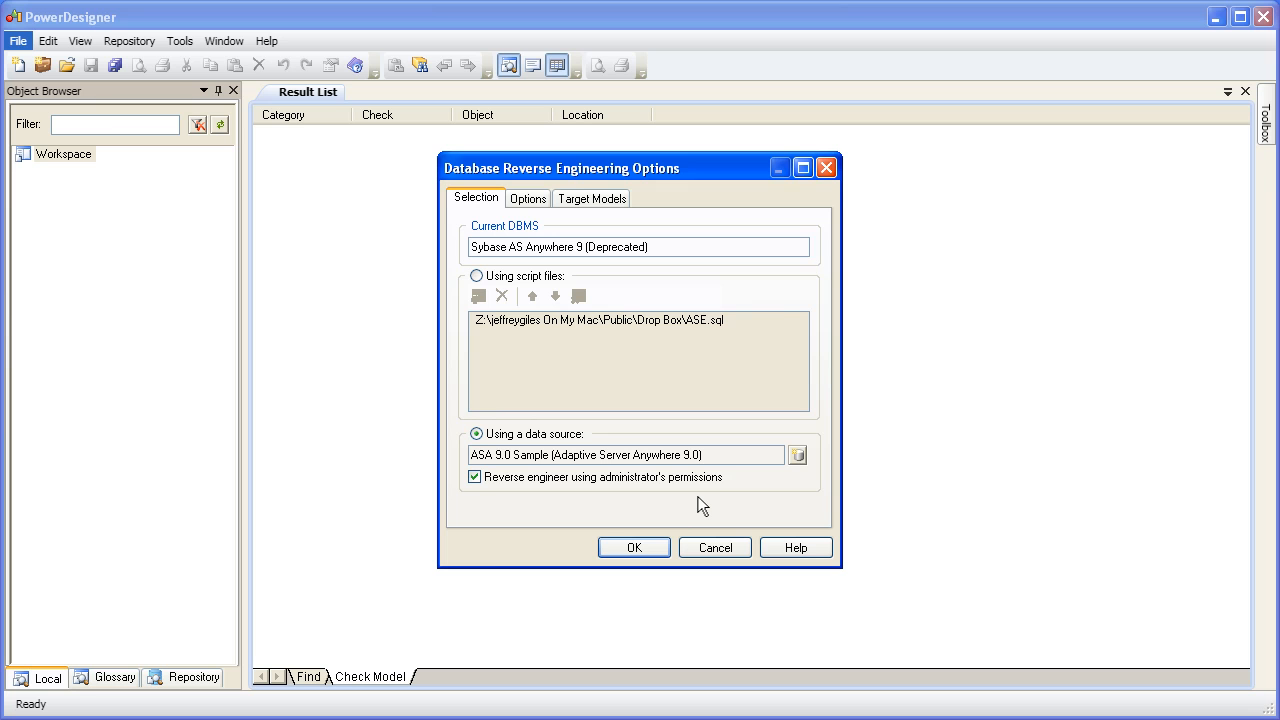
Connect to the ASA 9.0 Sample data source with its password and accept the reverse engineering options
left_click(797, 455)
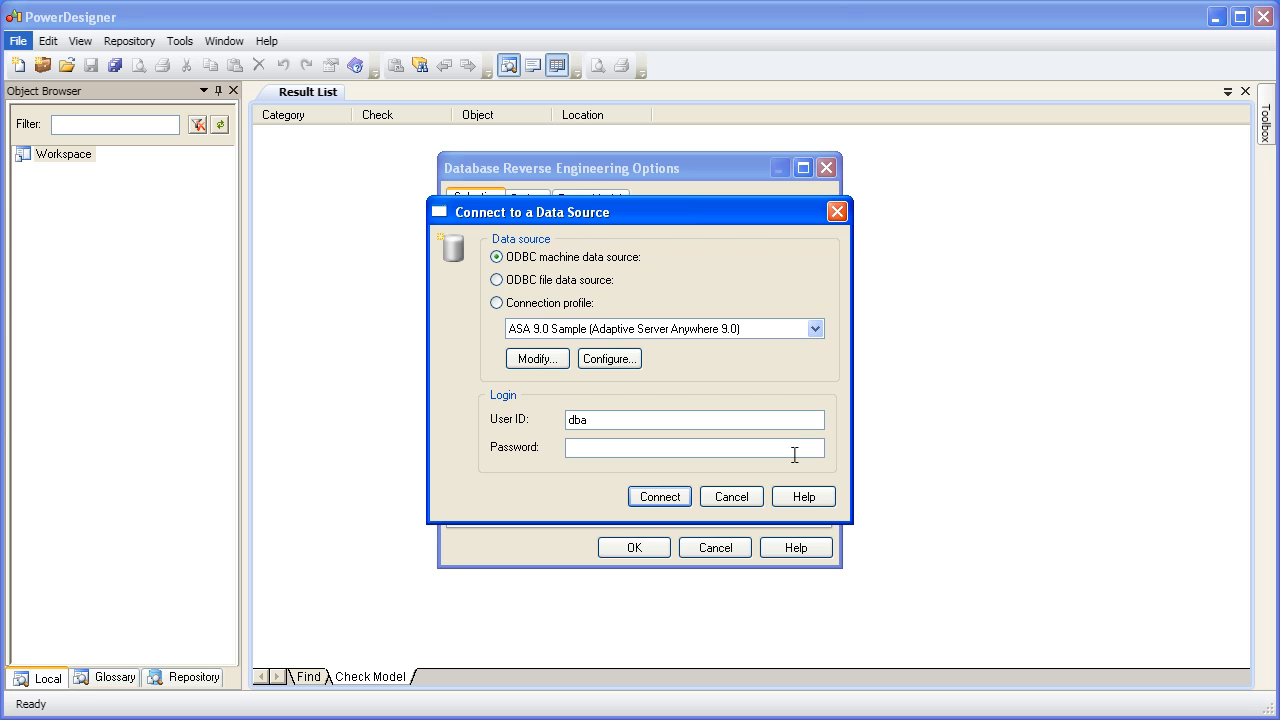
left_click(598, 449)
type("sql")
left_click(660, 497)
left_click(634, 548)
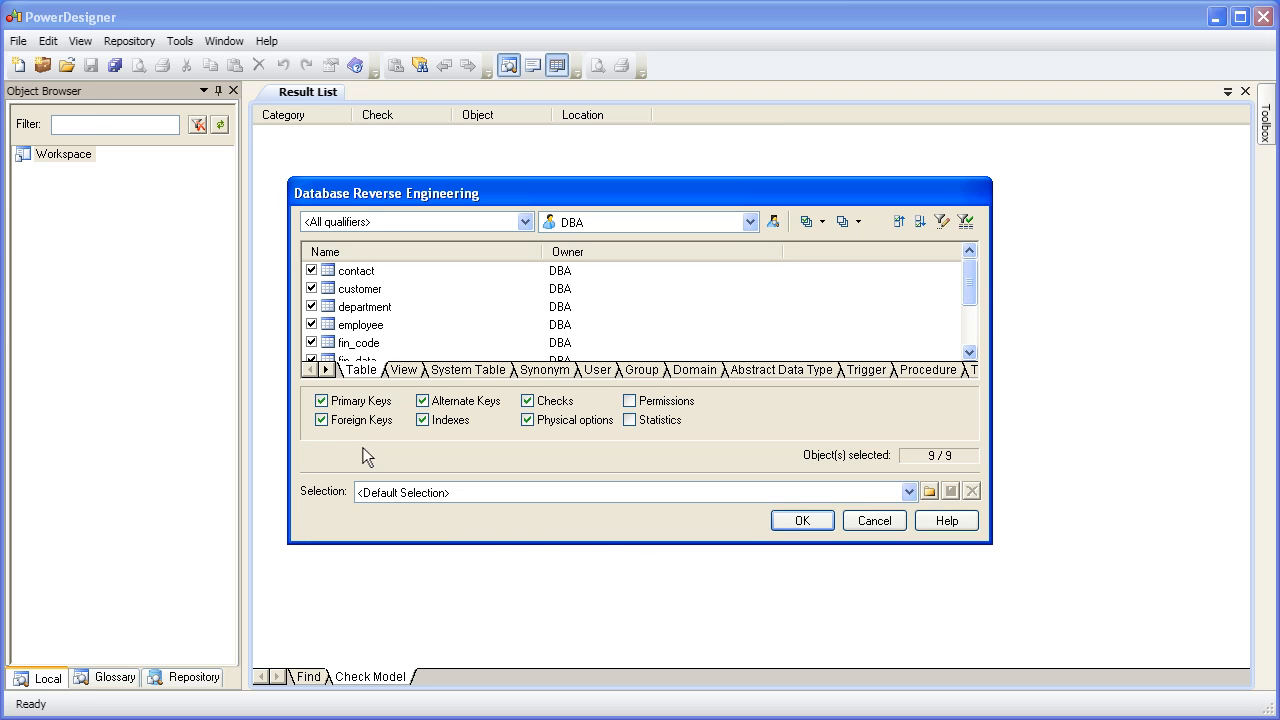
Uncheck contact, save the selection as 'My Default Selection', and reverse-engineer the remaining 8 tables
left_click(311, 271)
type("My Default Selection")
left_click(814, 522)
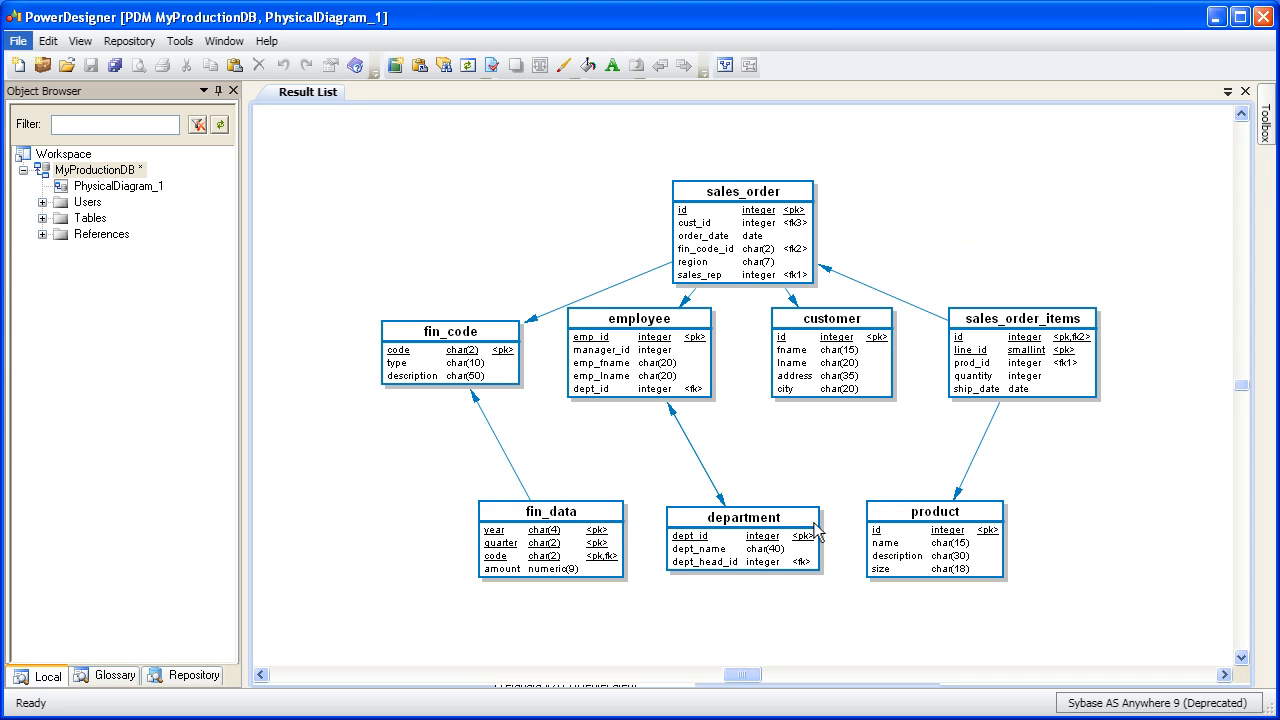
right_click(855, 325)
In the customer table's column list, add a new email column with data type char(60)
left_click(896, 383)
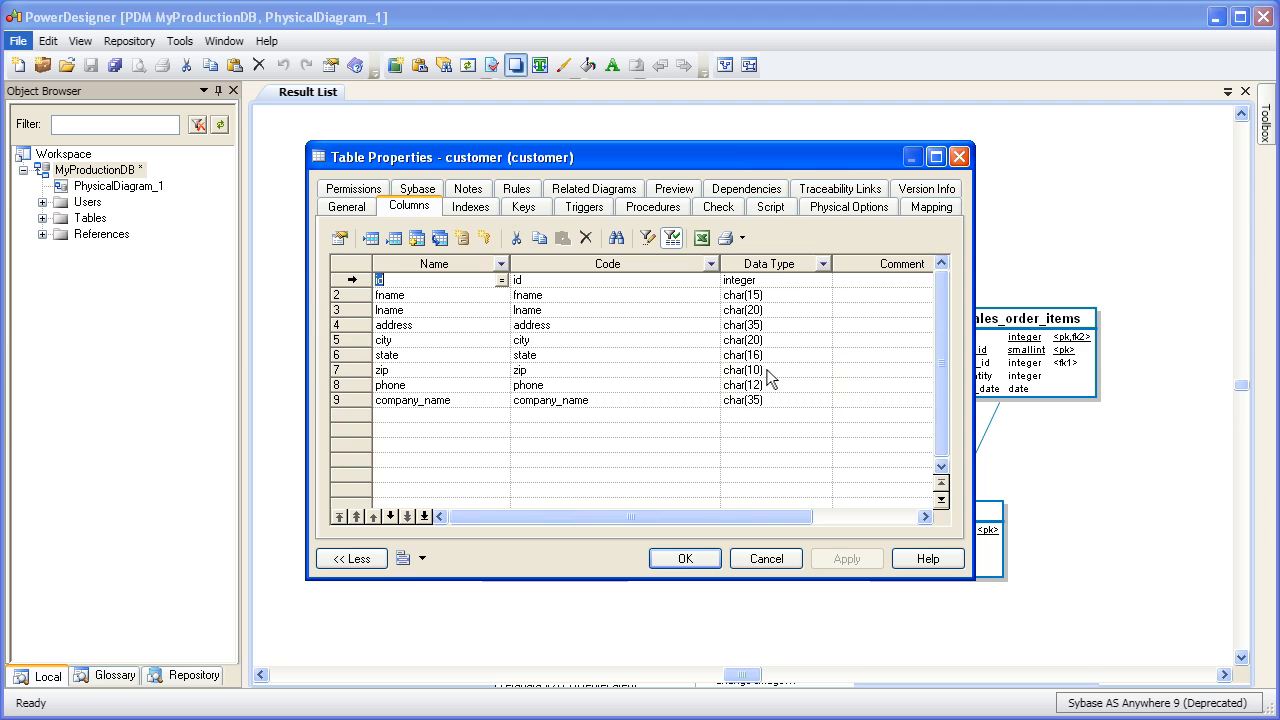
left_click(394, 240)
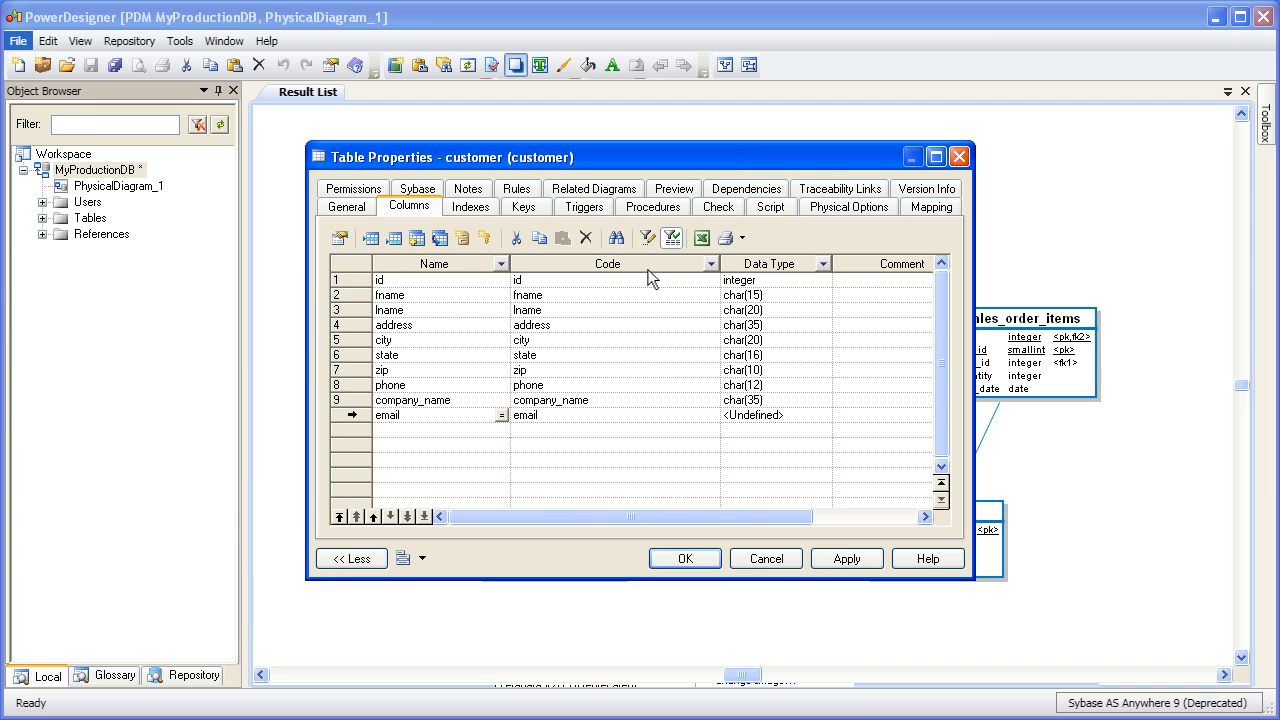
left_click(793, 418)
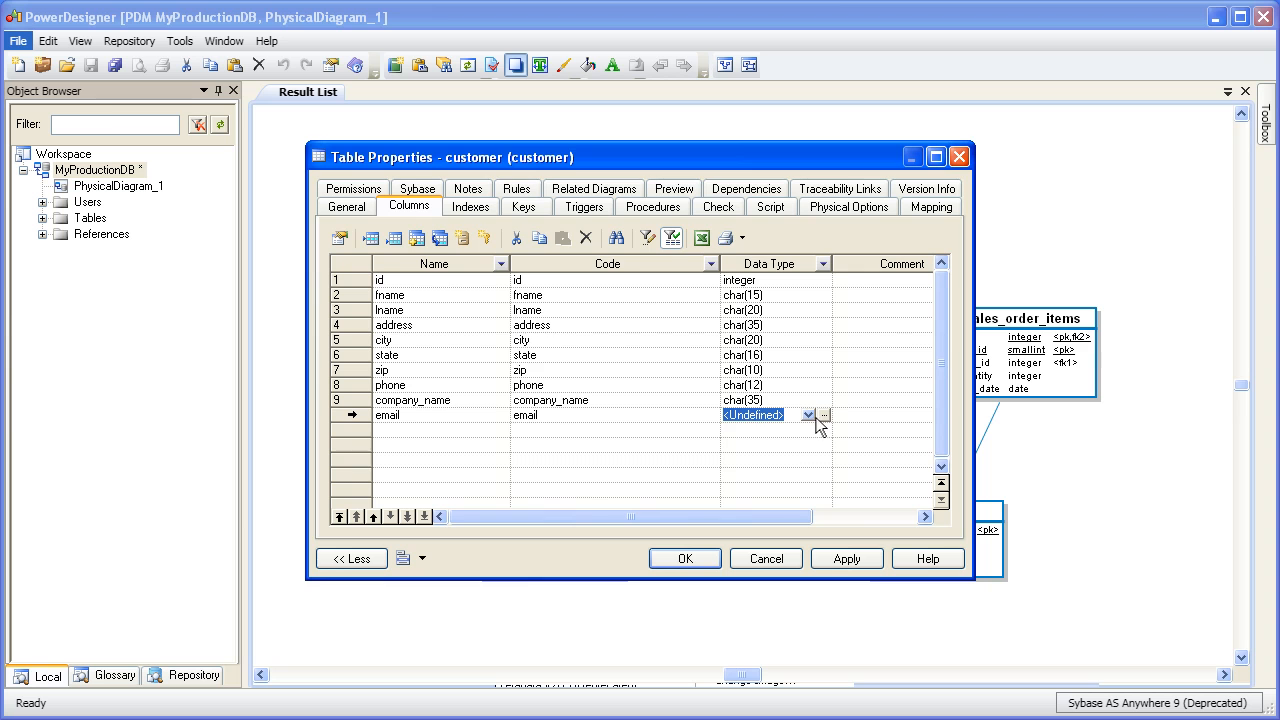
left_click(825, 416)
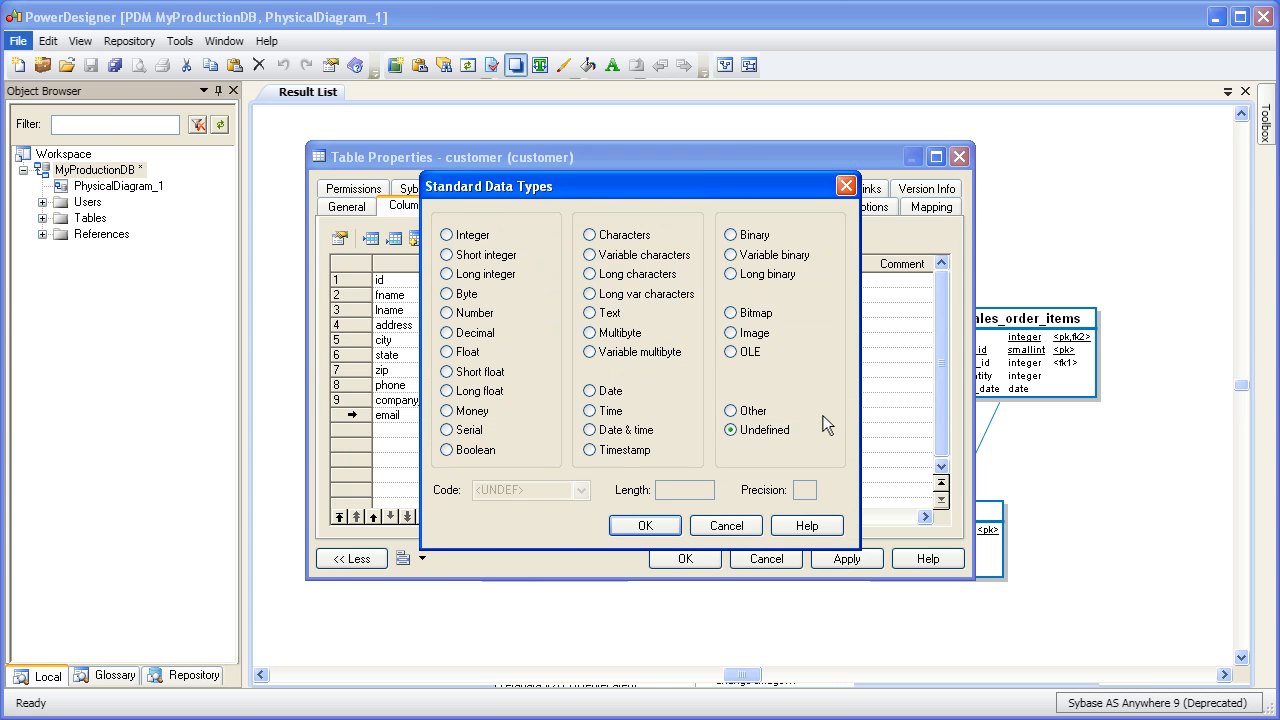
left_click(590, 235)
left_click(662, 490)
type("60")
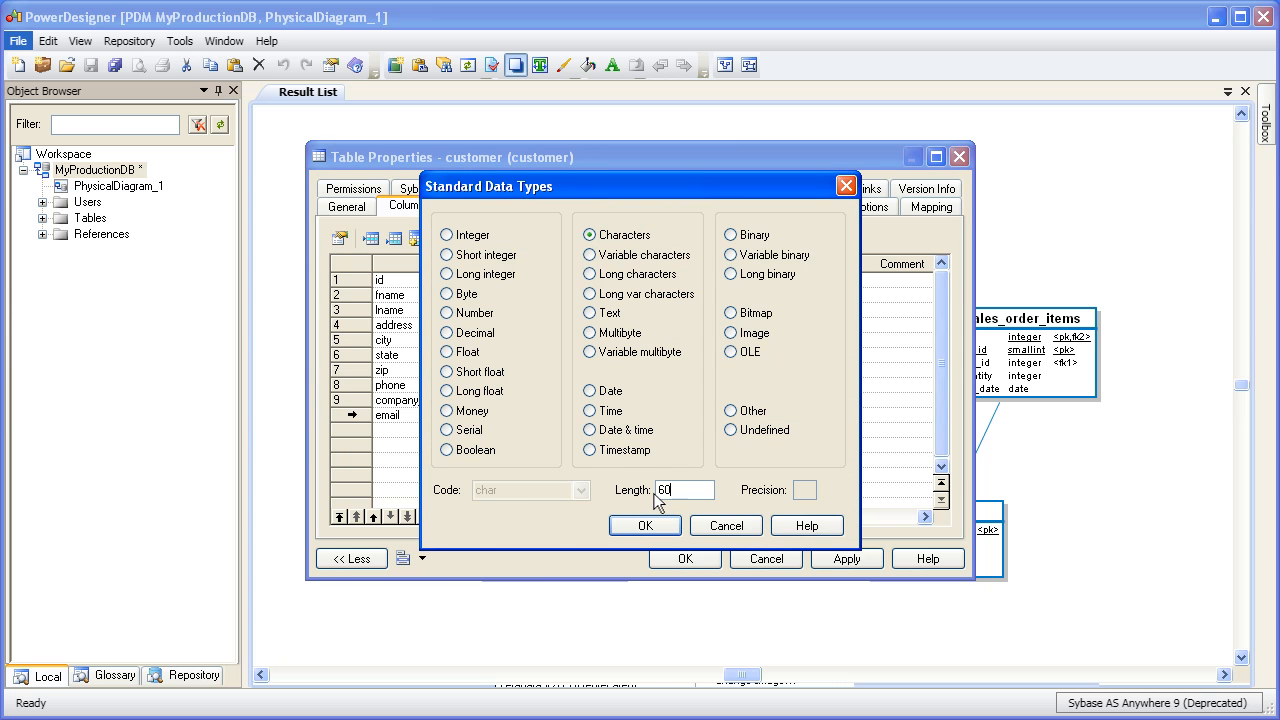
left_click(640, 527)
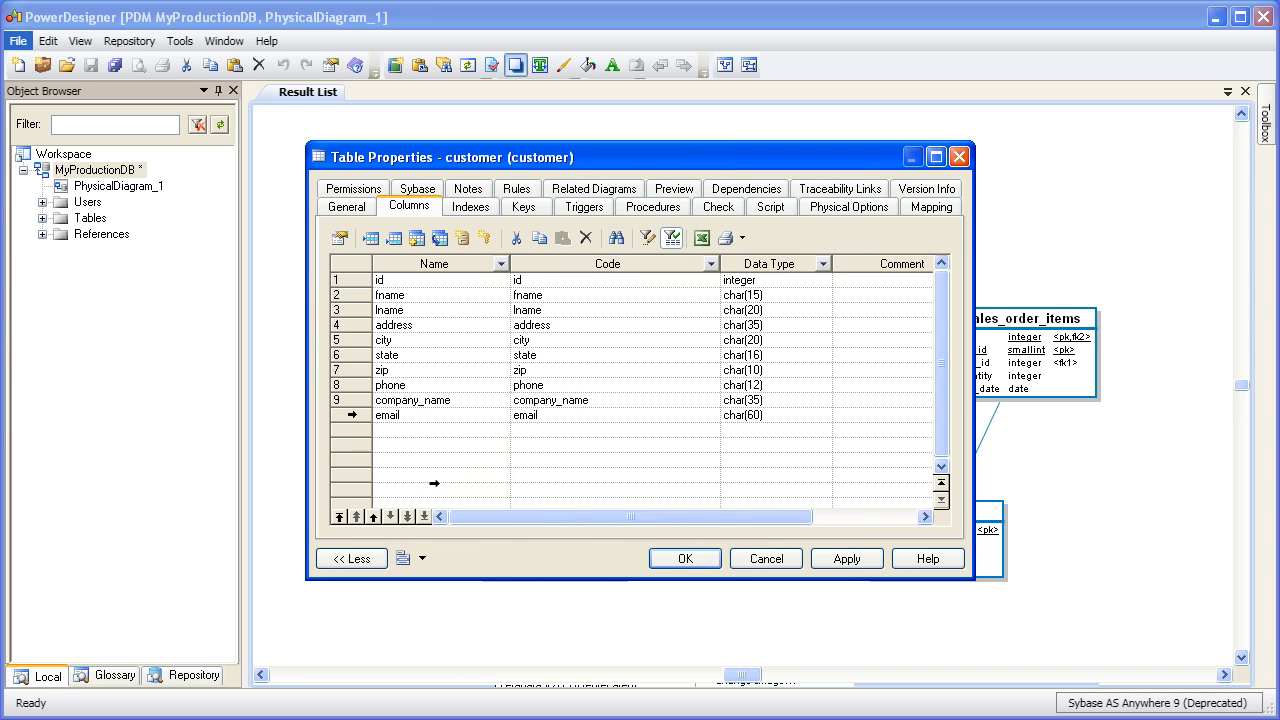
left_click(352, 325)
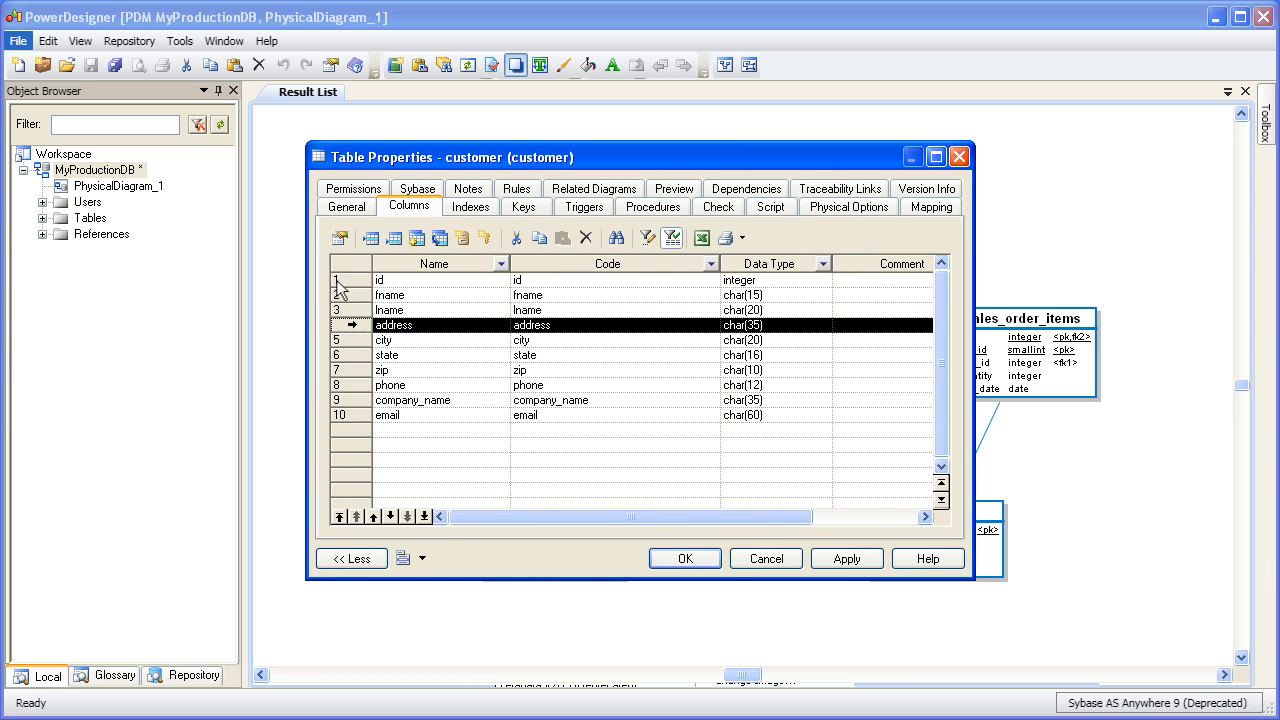
Give address the comment 'Physical location not electronic location', length 60, and save the customer table
left_click(340, 238)
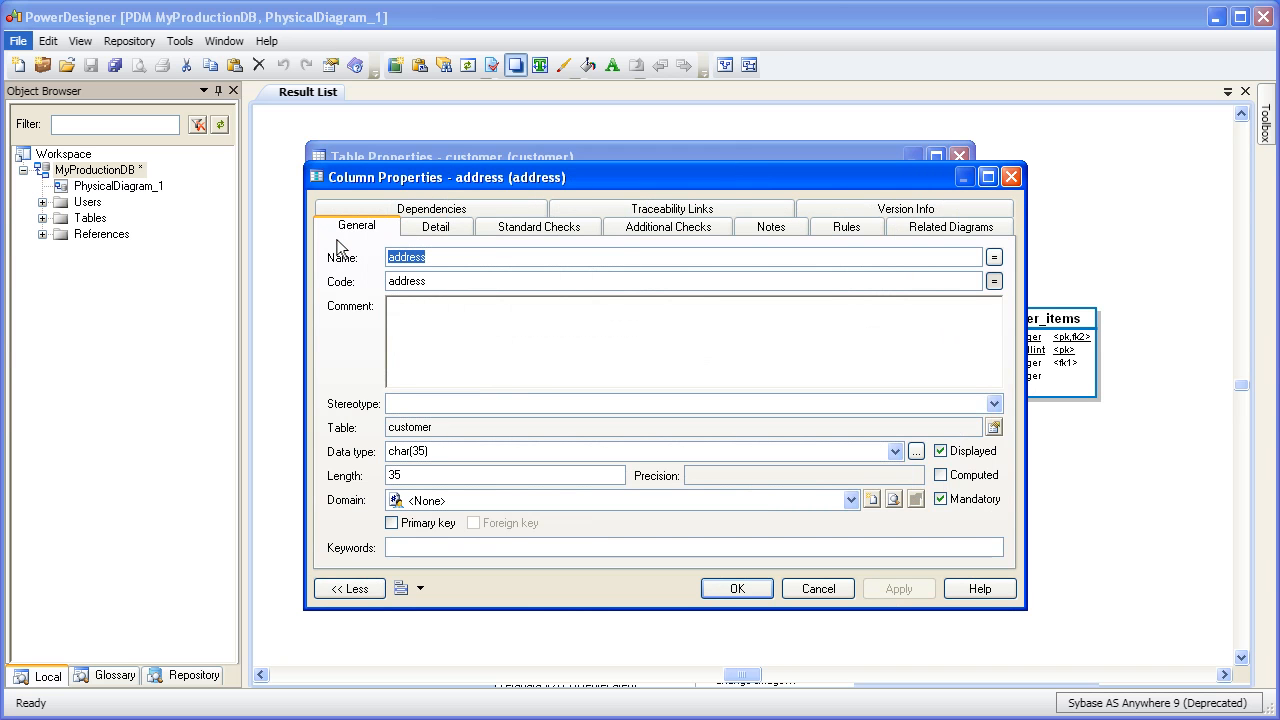
left_click(403, 320)
type("Physical location not electronic location")
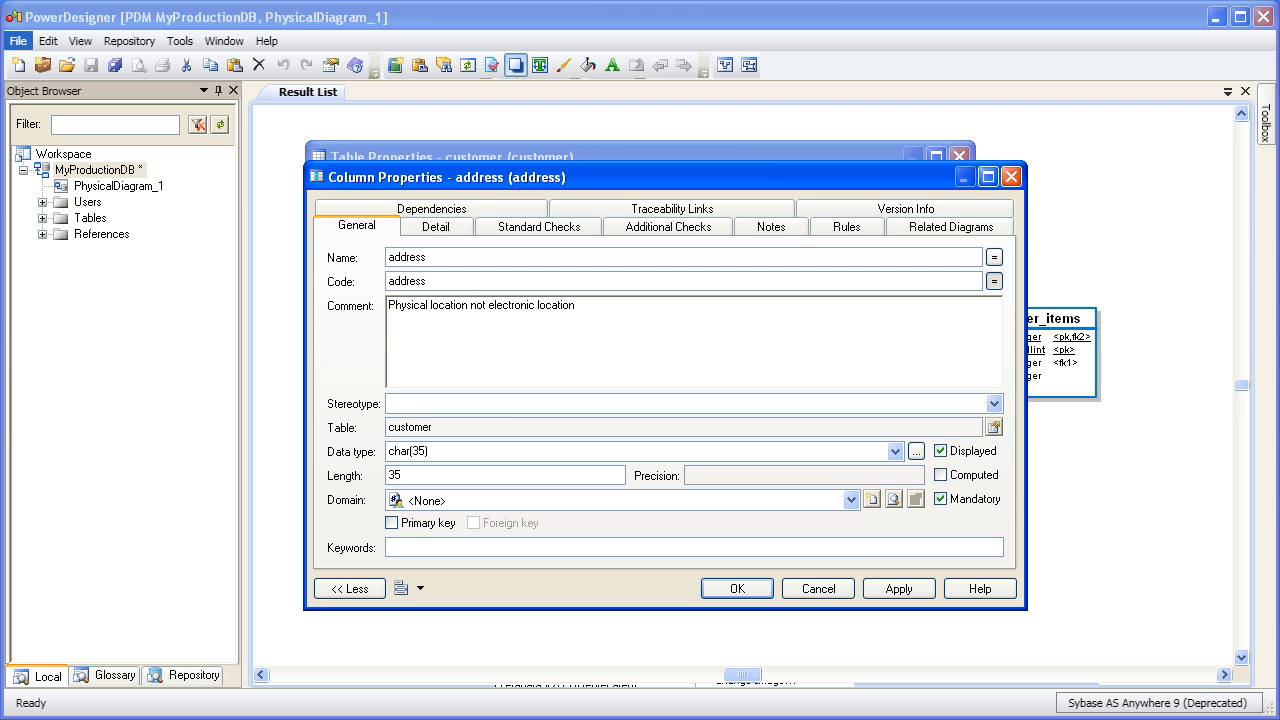
double_click(404, 476)
type("60")
left_click(731, 589)
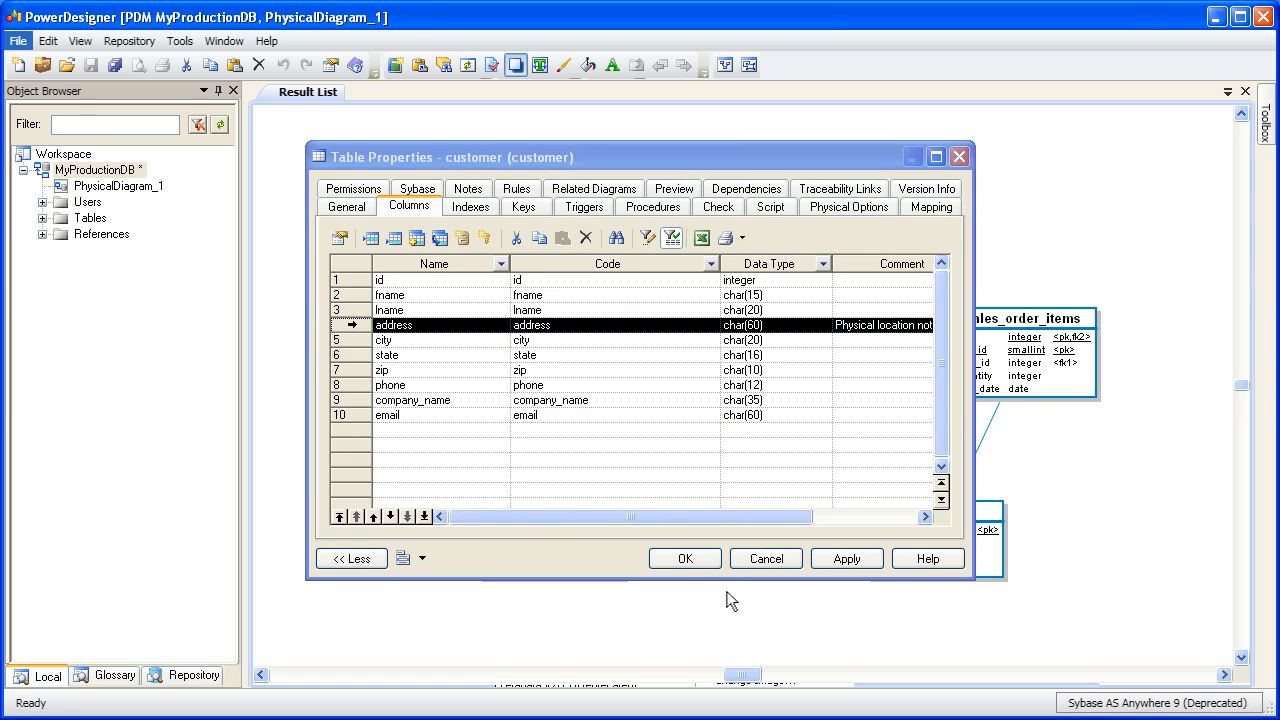
left_click(685, 559)
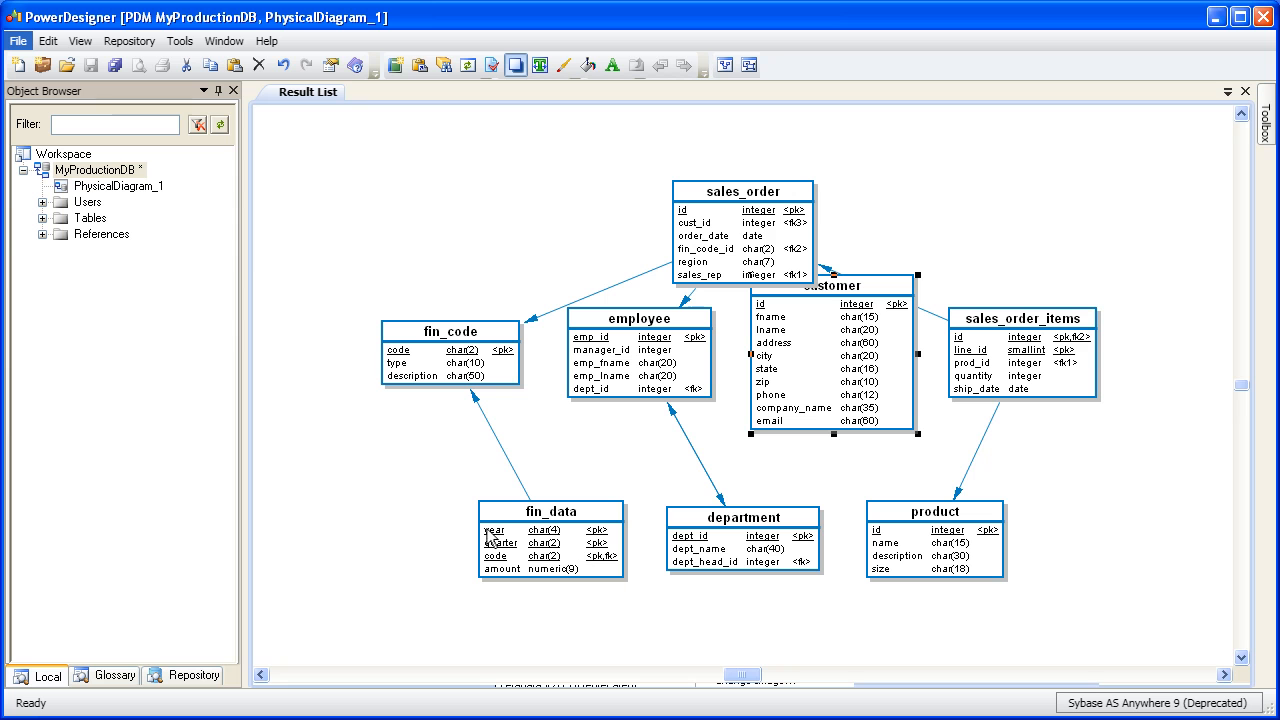
left_click(216, 44)
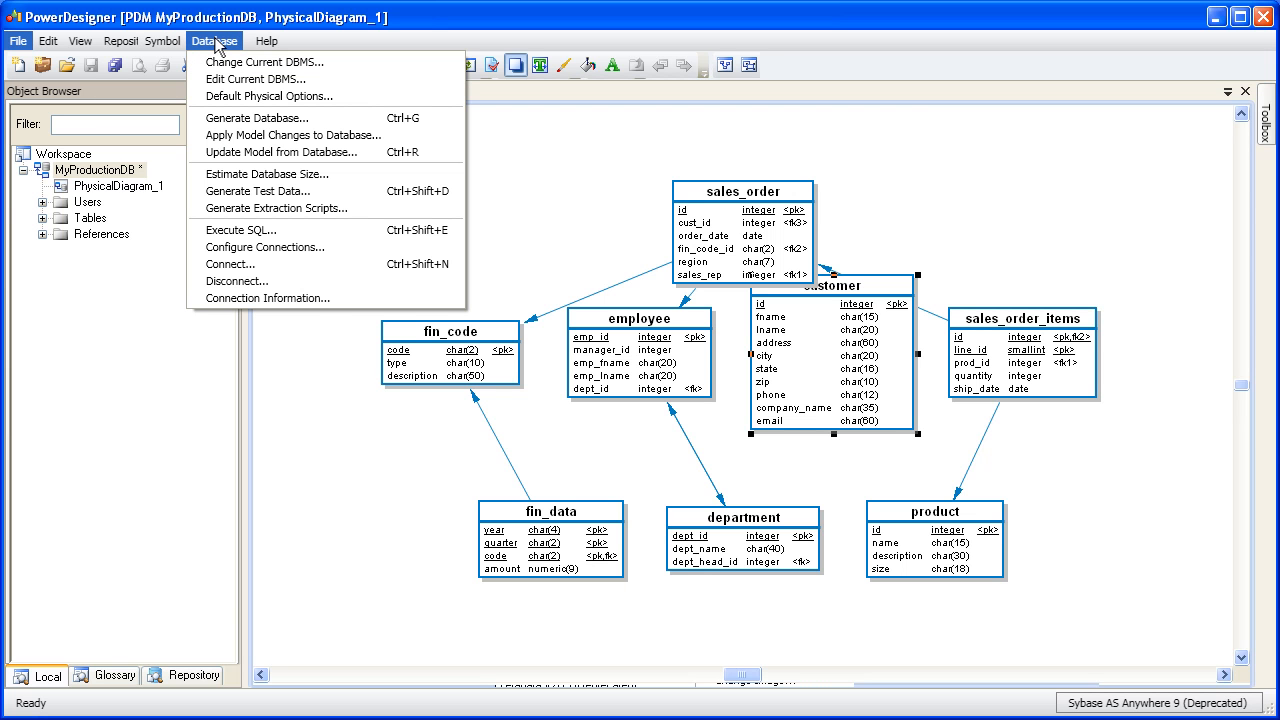
Apply model changes to the database, naming the change script myProductionDBSample.sql
left_click(310, 136)
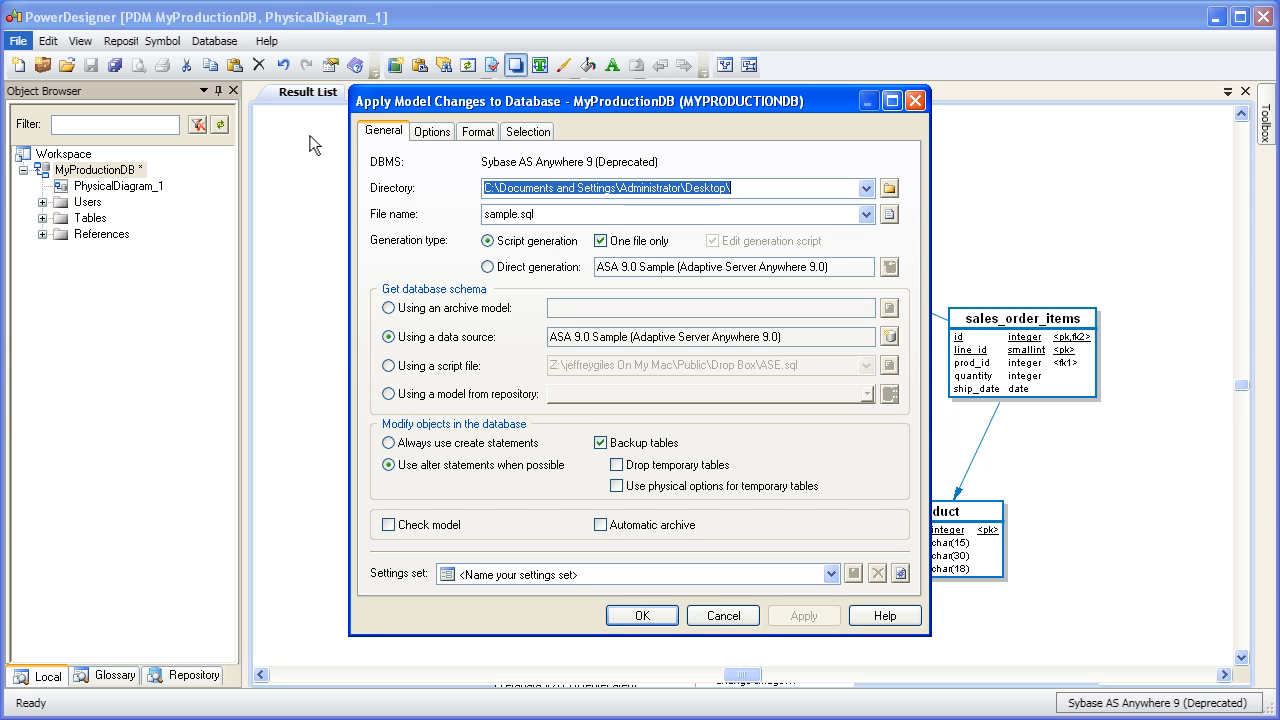
left_click(545, 214)
type("myProductionDBSample.sql")
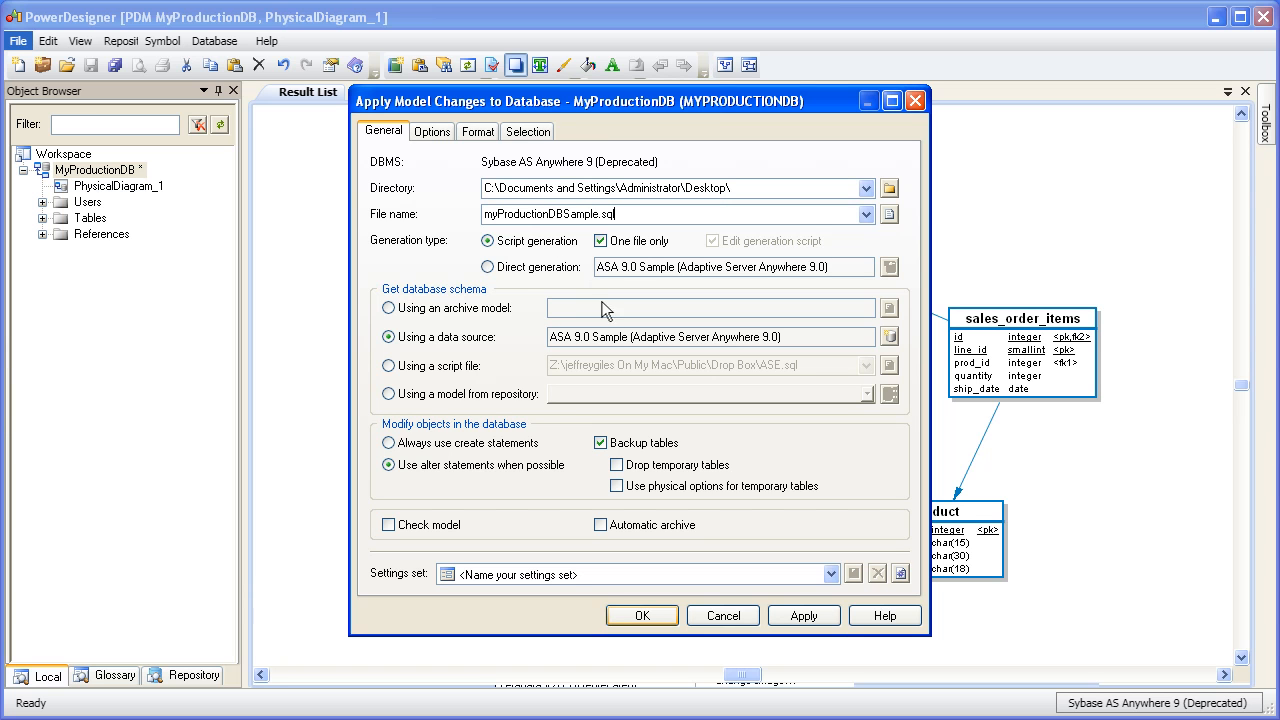
left_click(644, 616)
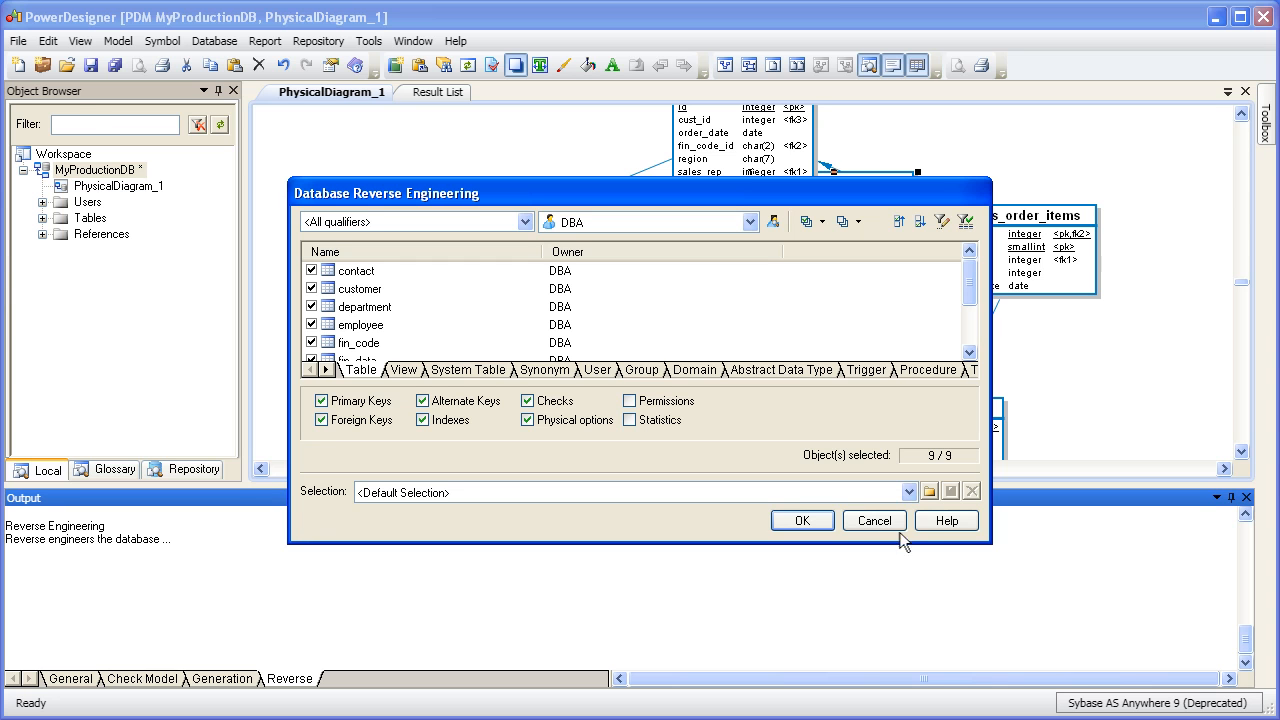
Pick My Default Selection, excluding contact, and reverse engineer those tables for comparison
left_click(910, 492)
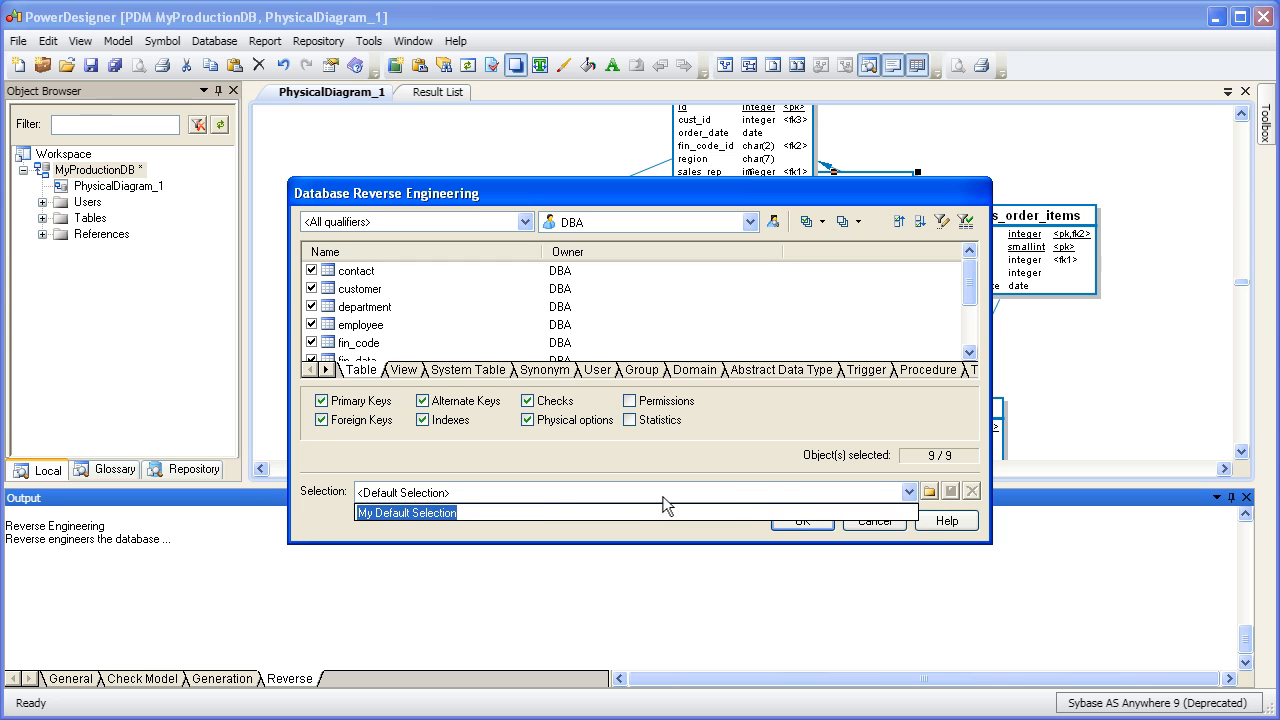
left_click(551, 509)
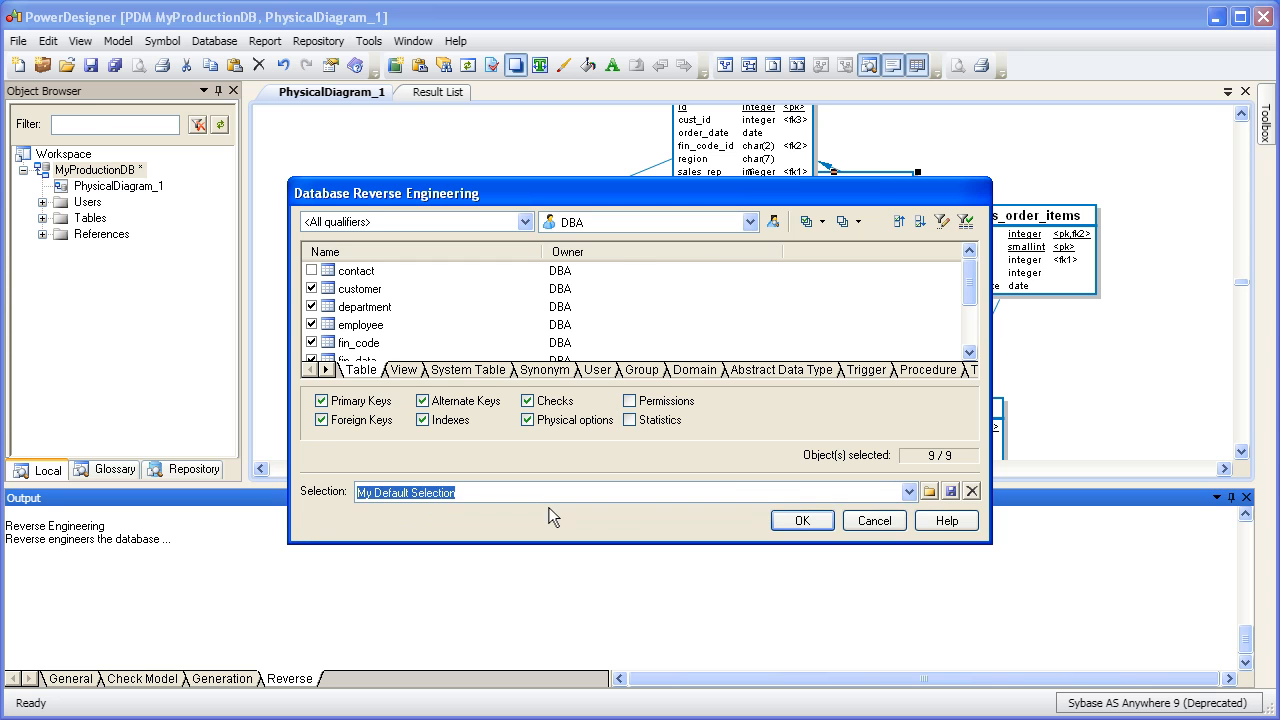
left_click(802, 520)
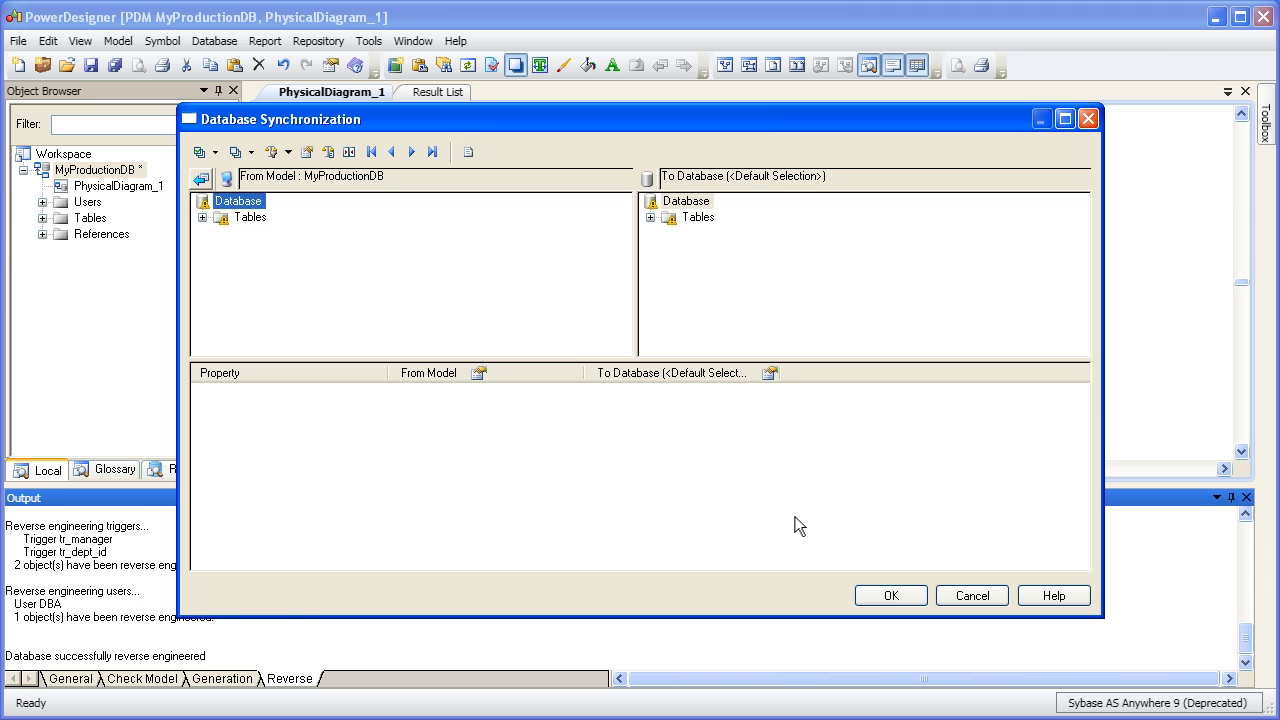
Under Tables > customer > Columns, uncheck the address Comment difference and generate the script
left_click(651, 218)
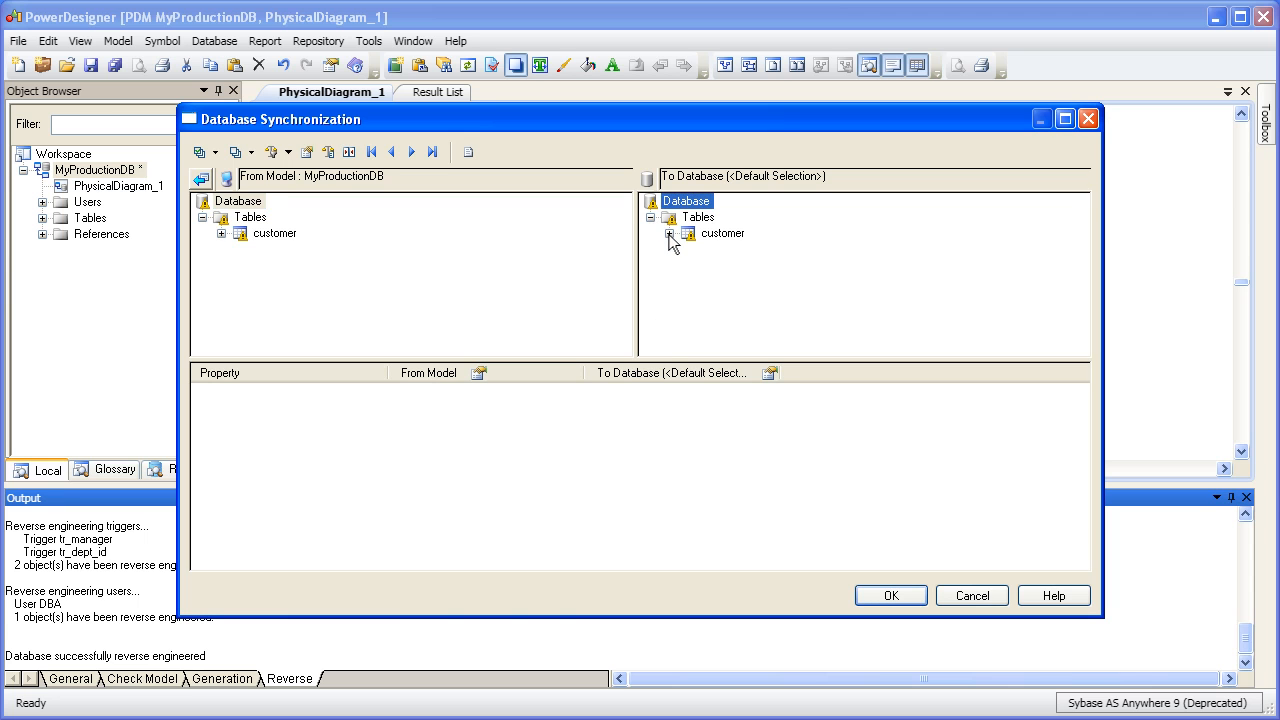
left_click(669, 234)
left_click(688, 250)
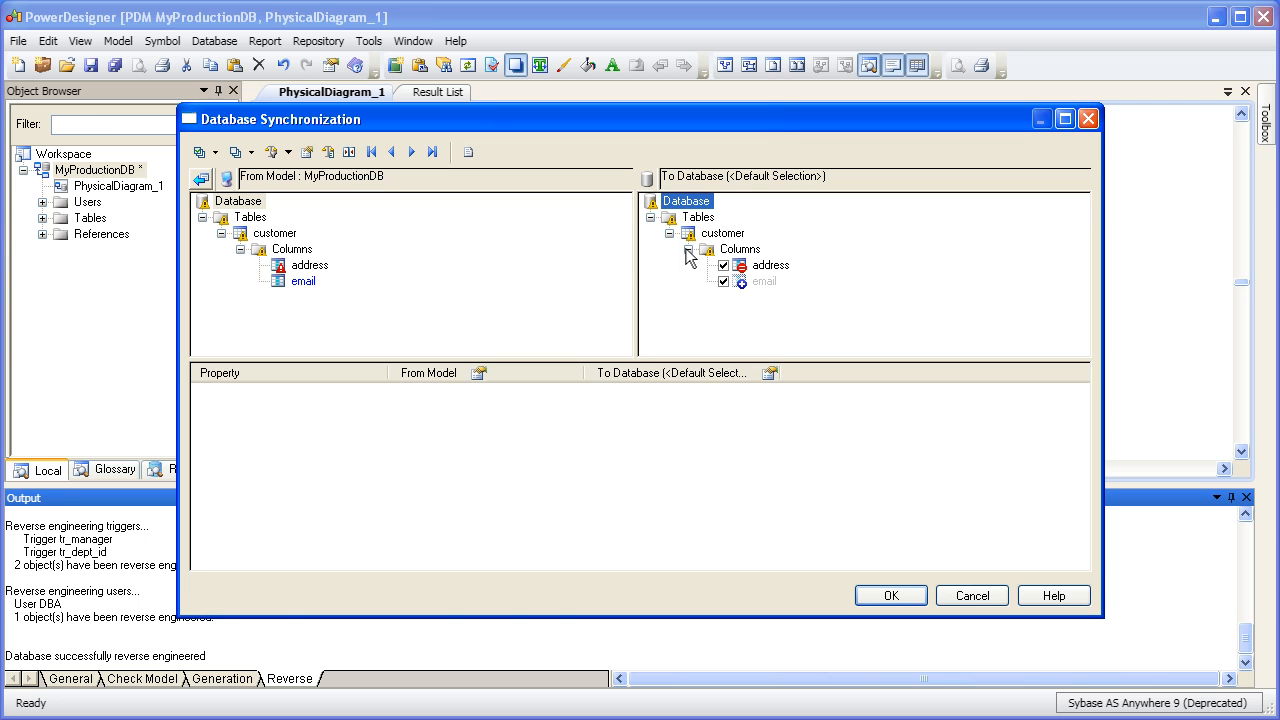
left_click(739, 269)
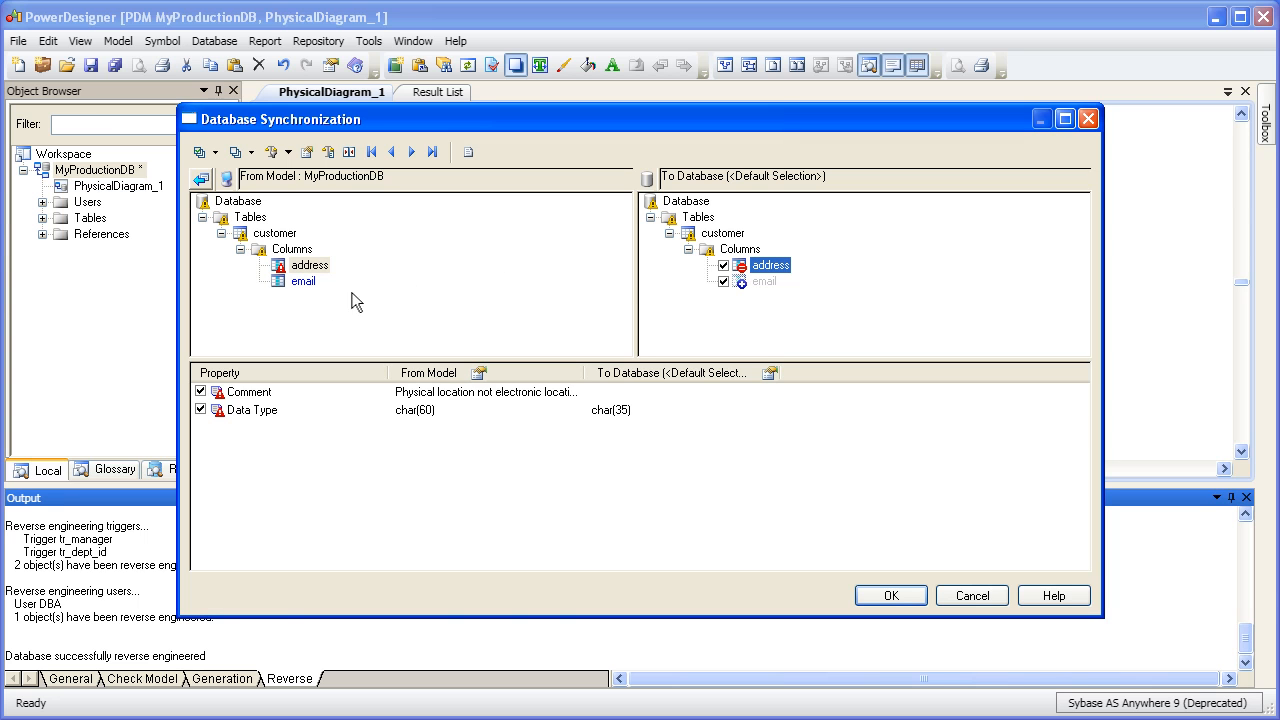
left_click(200, 392)
left_click(889, 596)
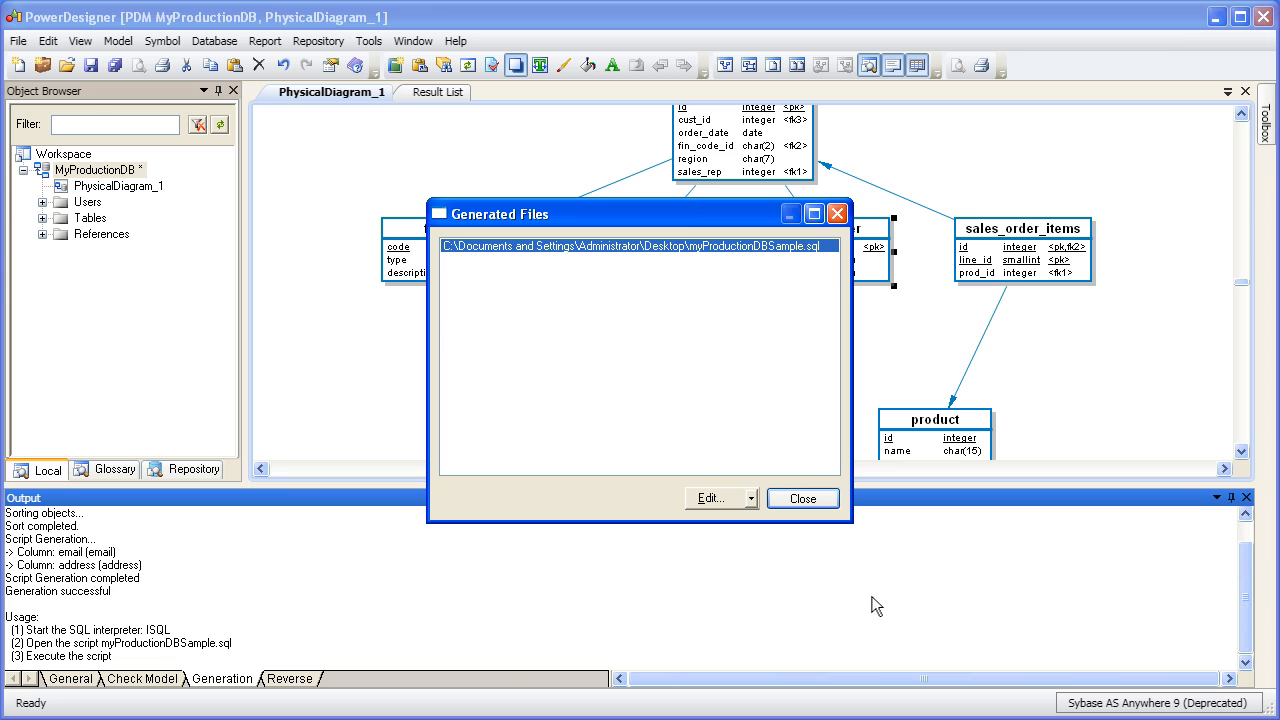
Close the Generated Files list
left_click(827, 502)
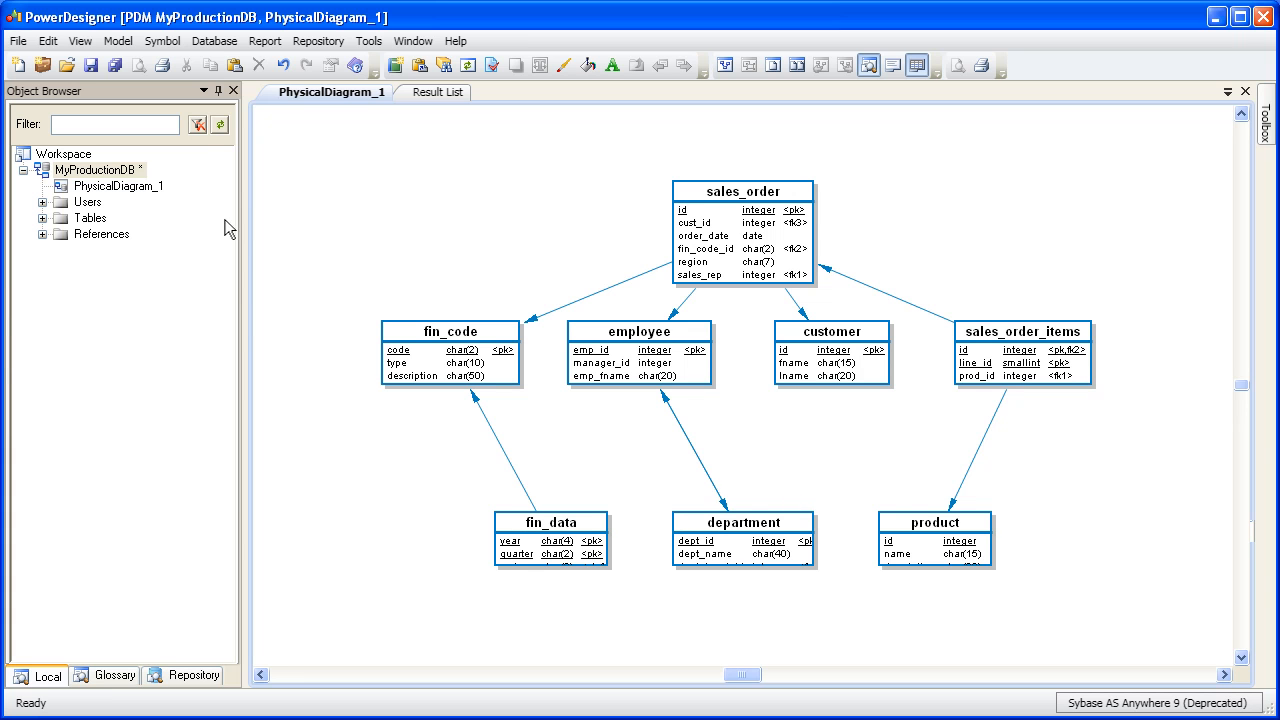
Run Update Model from Database, keeping the data source option, to list the ASA 9.0 Sample tables
left_click(199, 45)
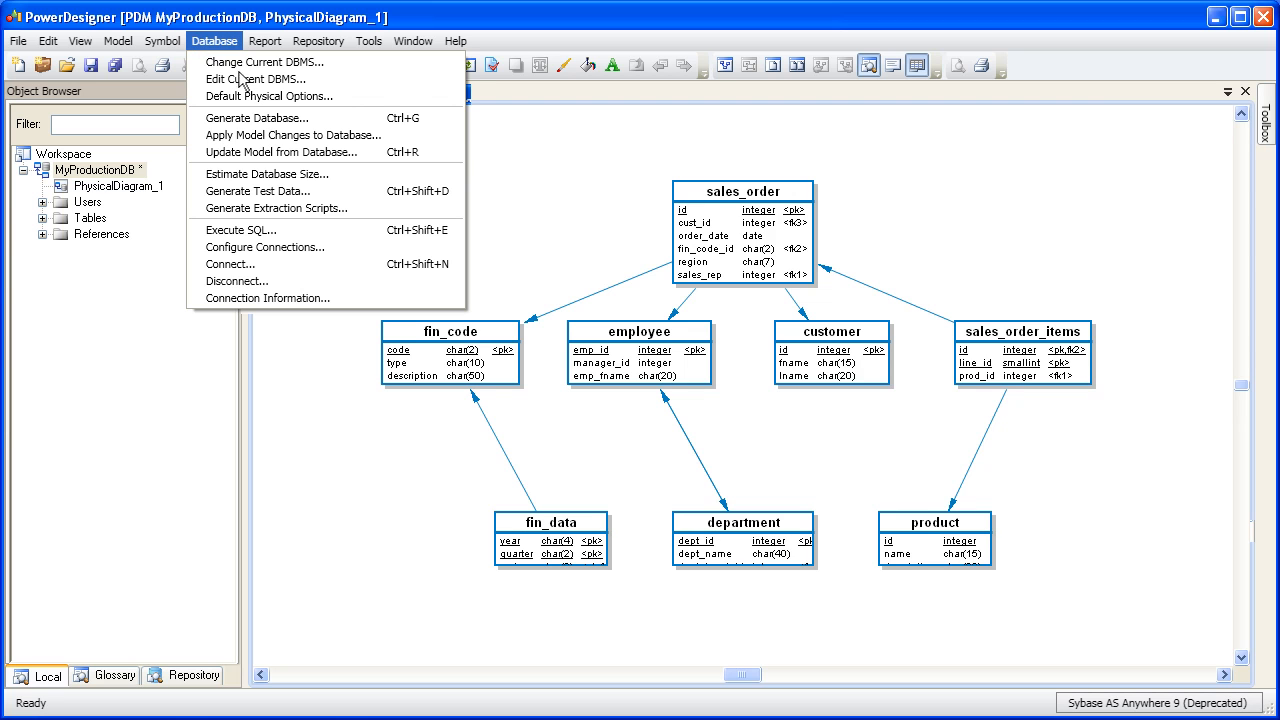
left_click(254, 152)
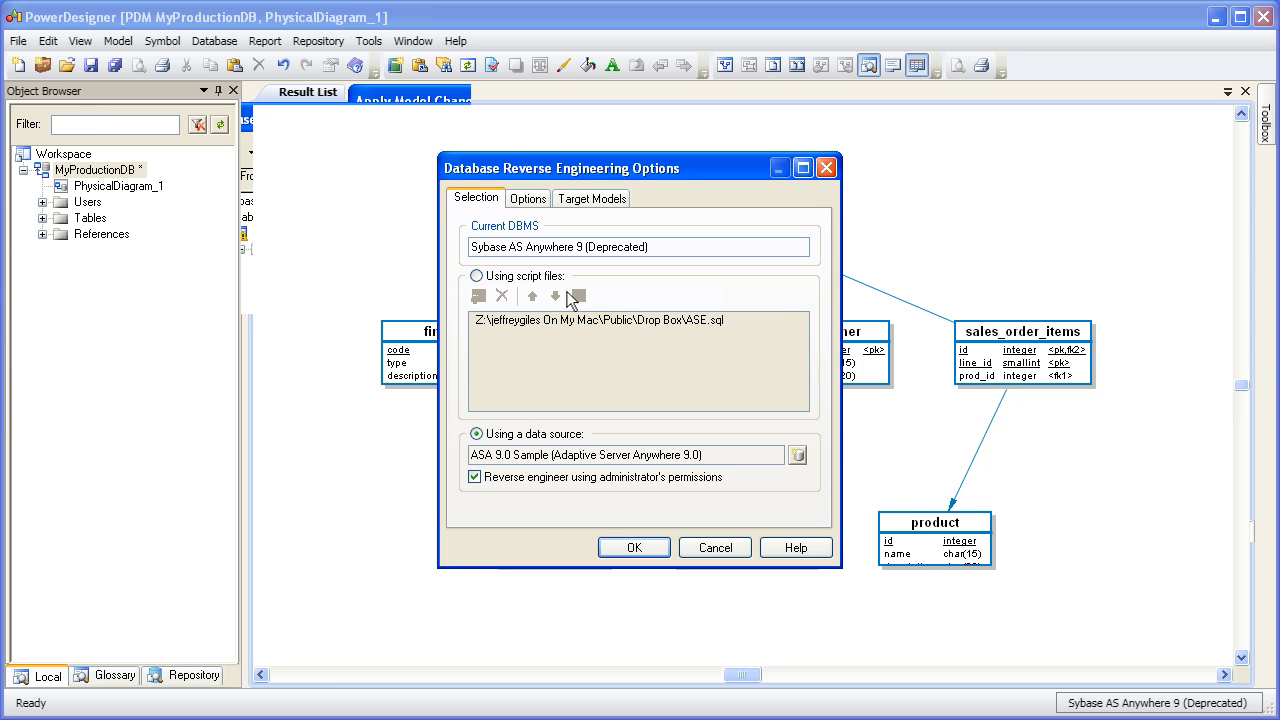
left_click(633, 553)
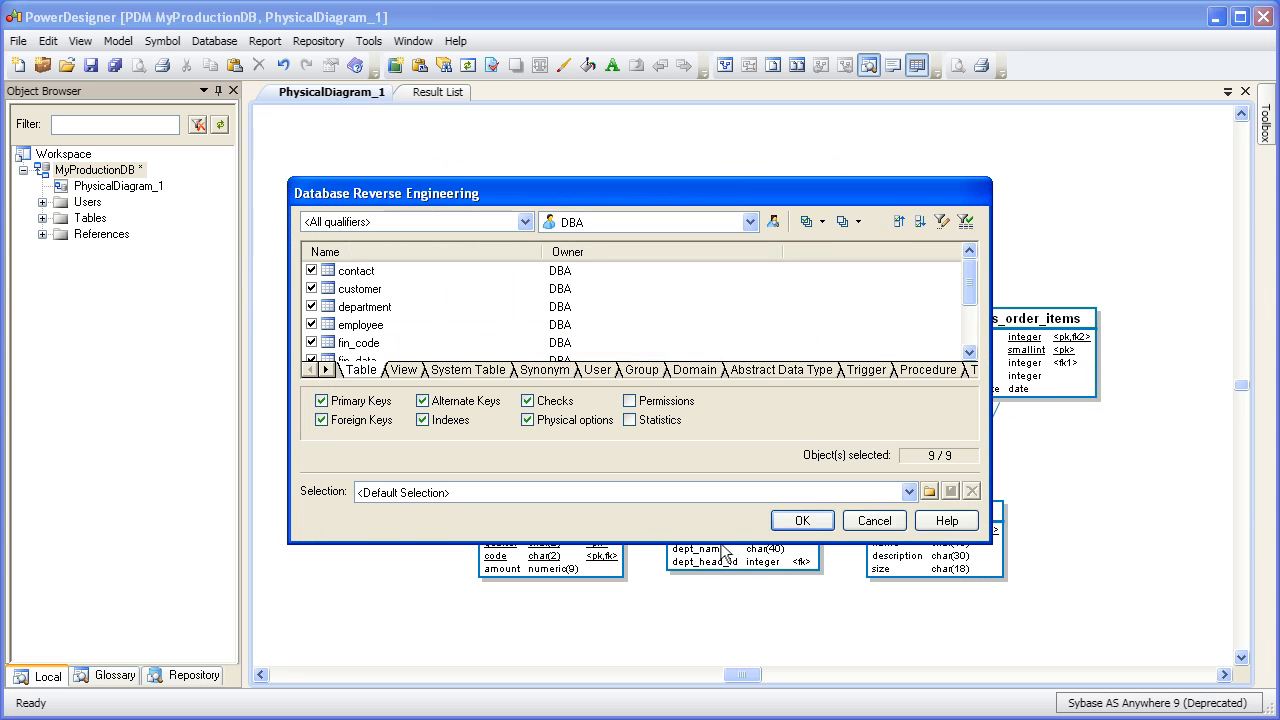
Reverse engineer all nine checked database tables to bring up the Merge Models comparison
left_click(797, 524)
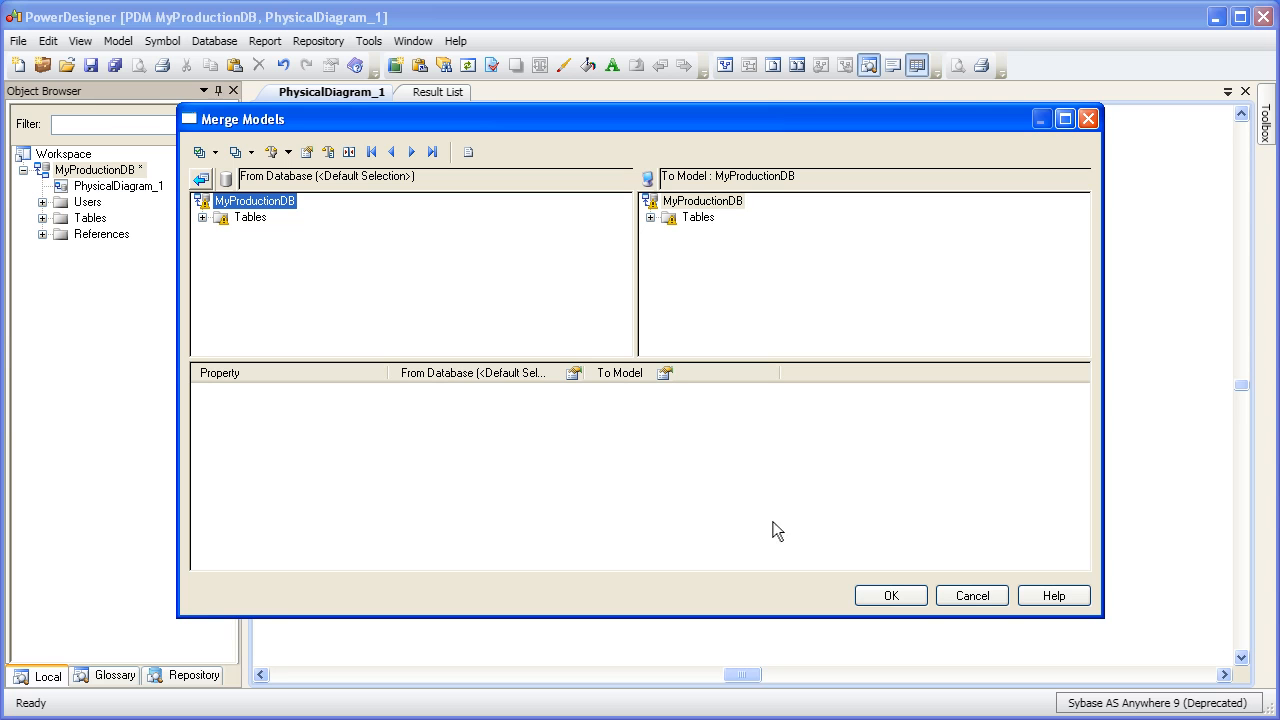
Review the customer table's column differences, then merge only the new contact table, leaving address and email untouched
left_click(651, 218)
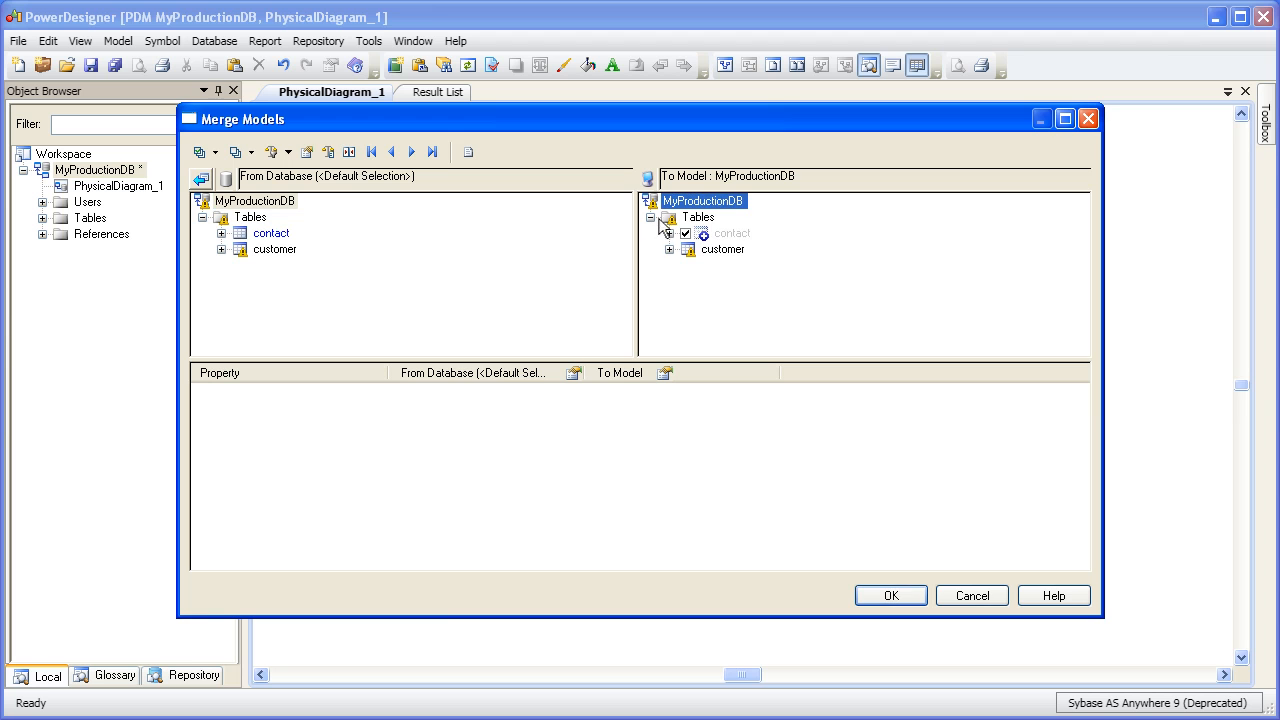
left_click(669, 249)
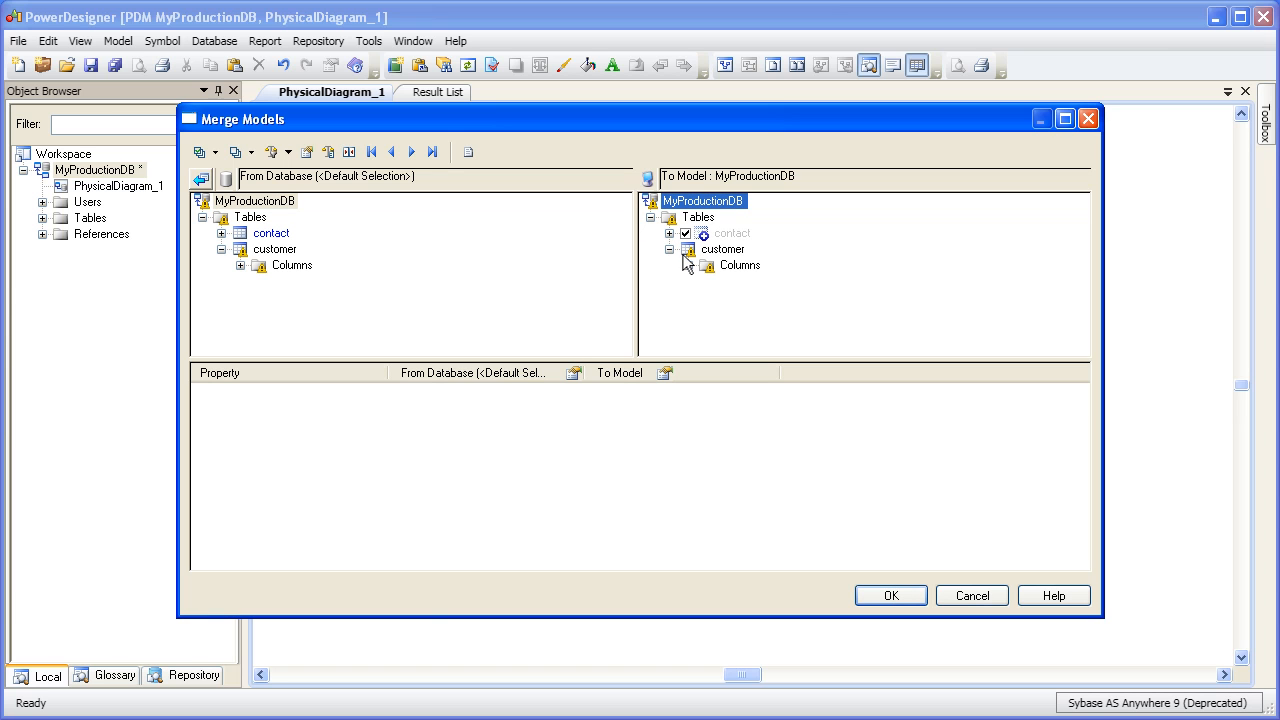
left_click(688, 265)
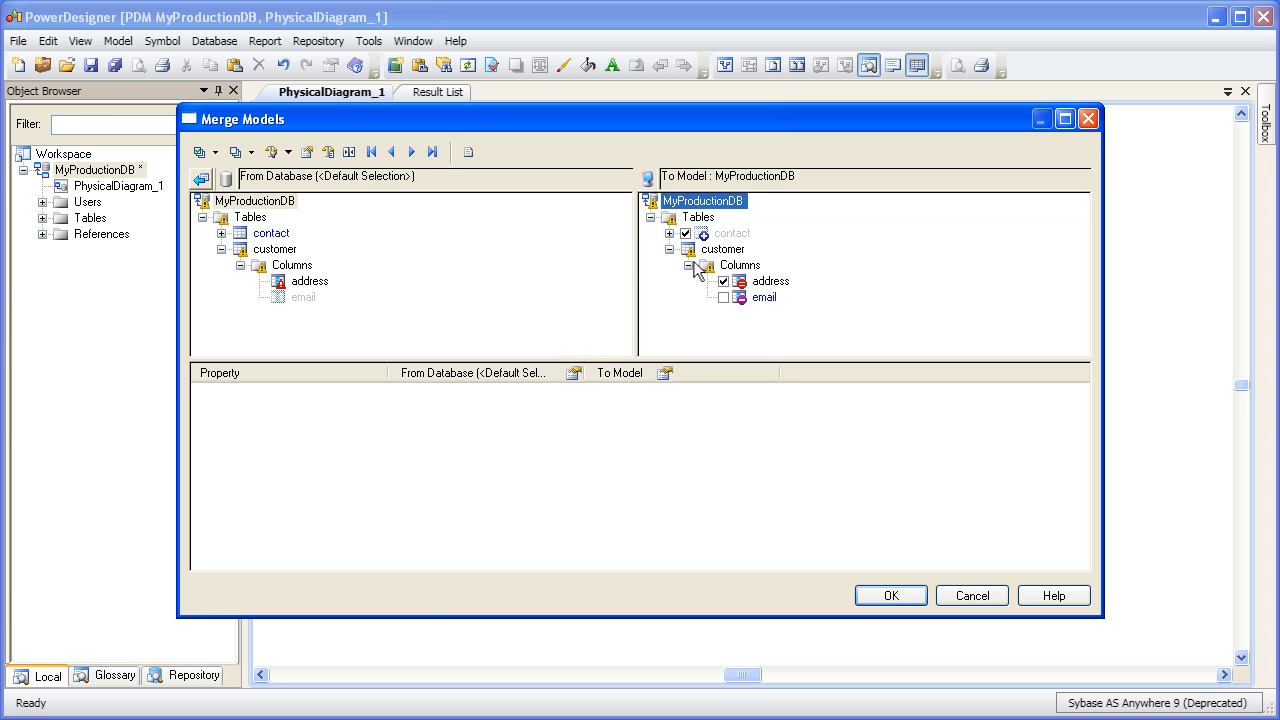
left_click(744, 287)
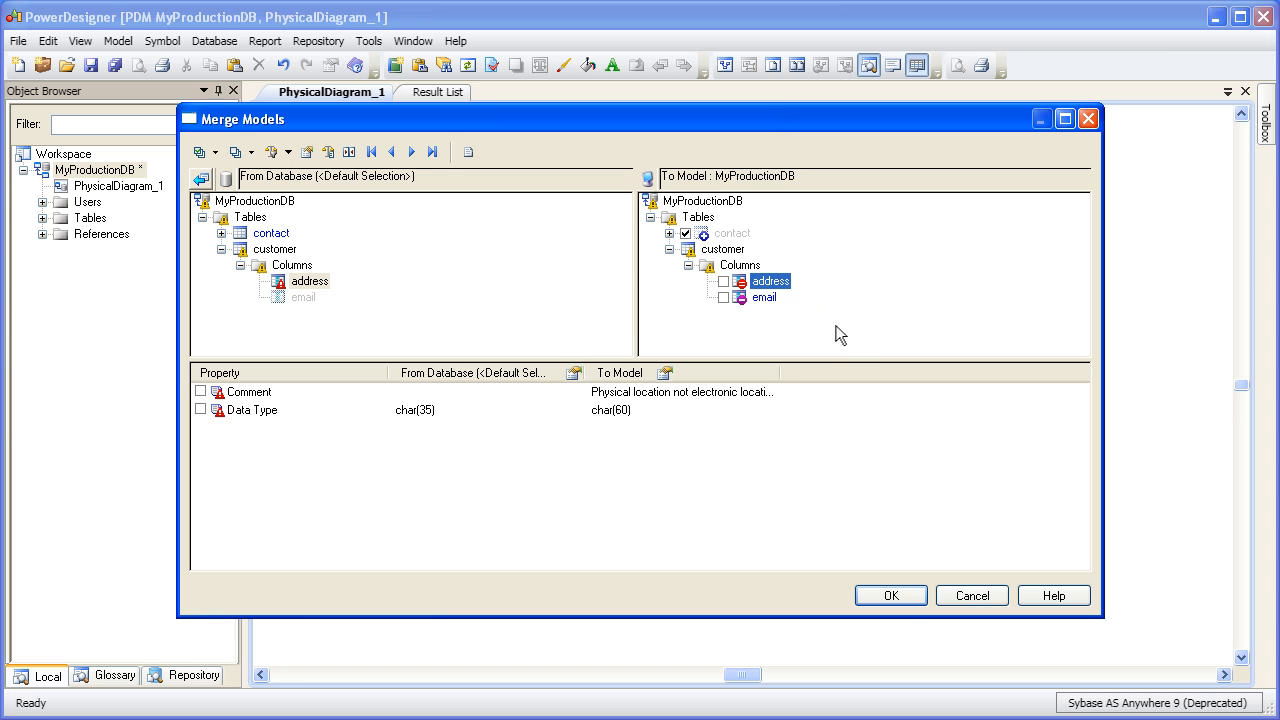
left_click(906, 598)
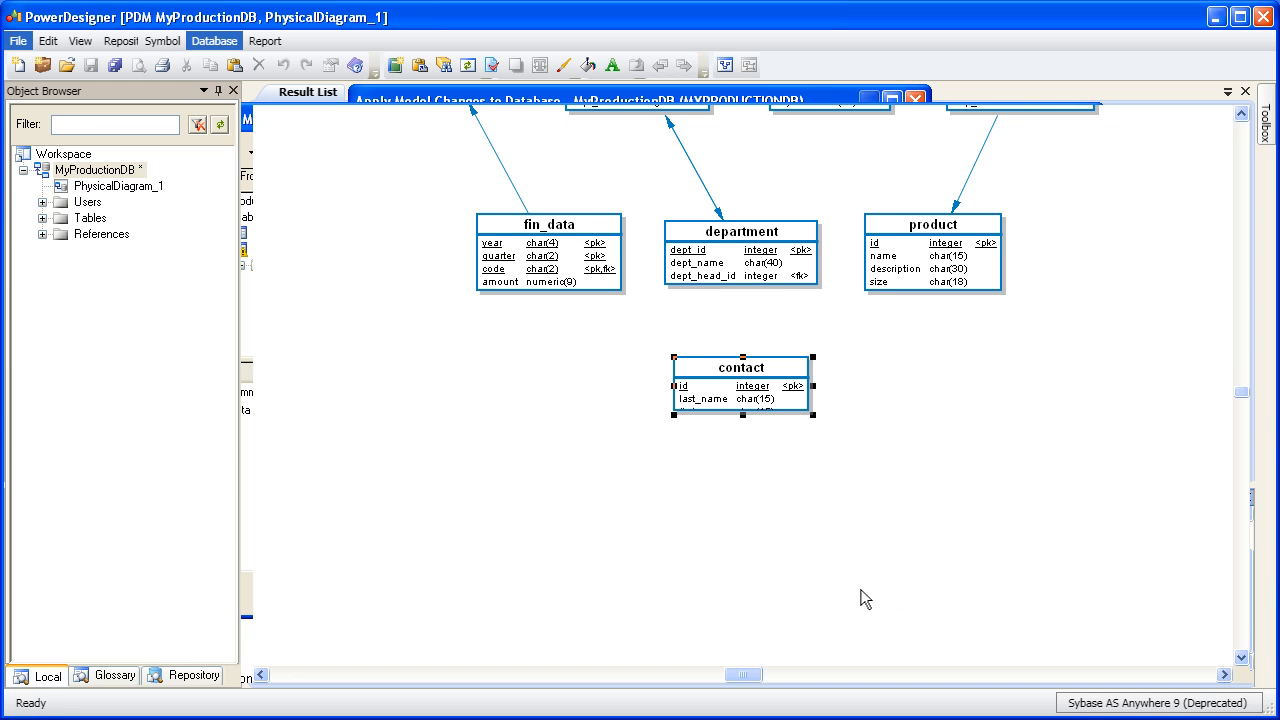